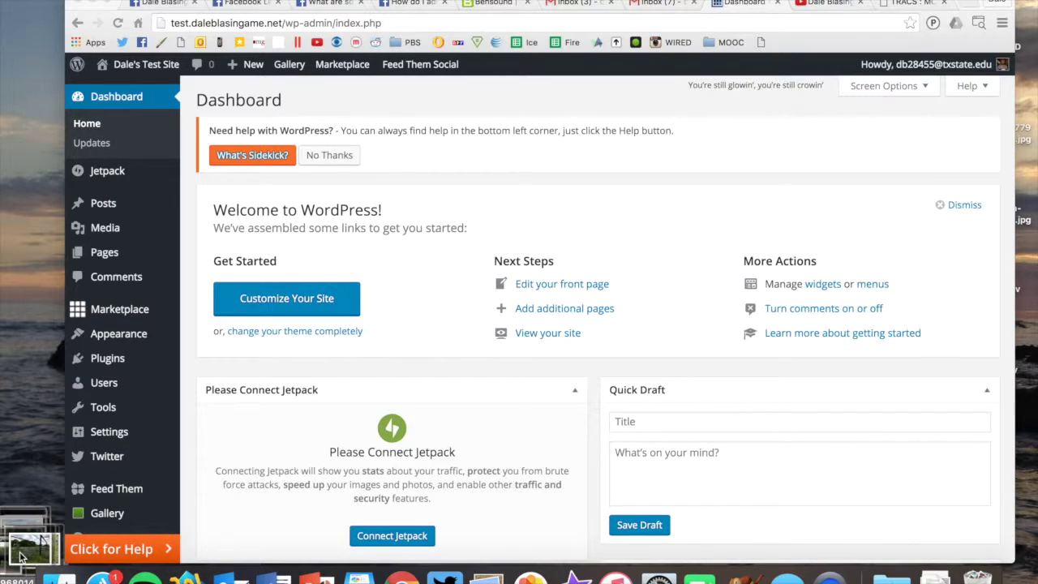
Preview the wildflower photo saved on the desktop and close the preview
click(30, 549)
key(space)
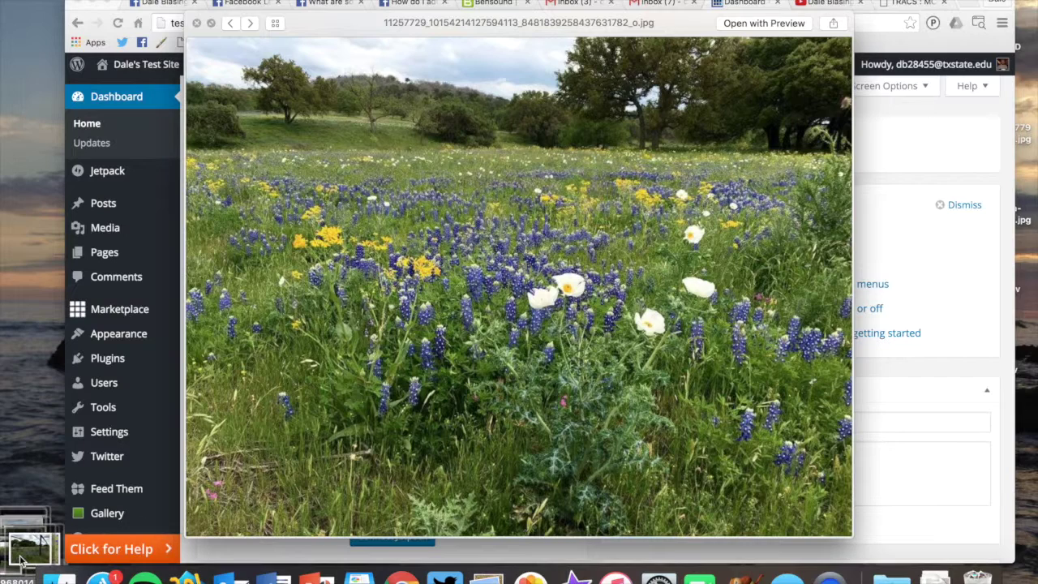
key(space)
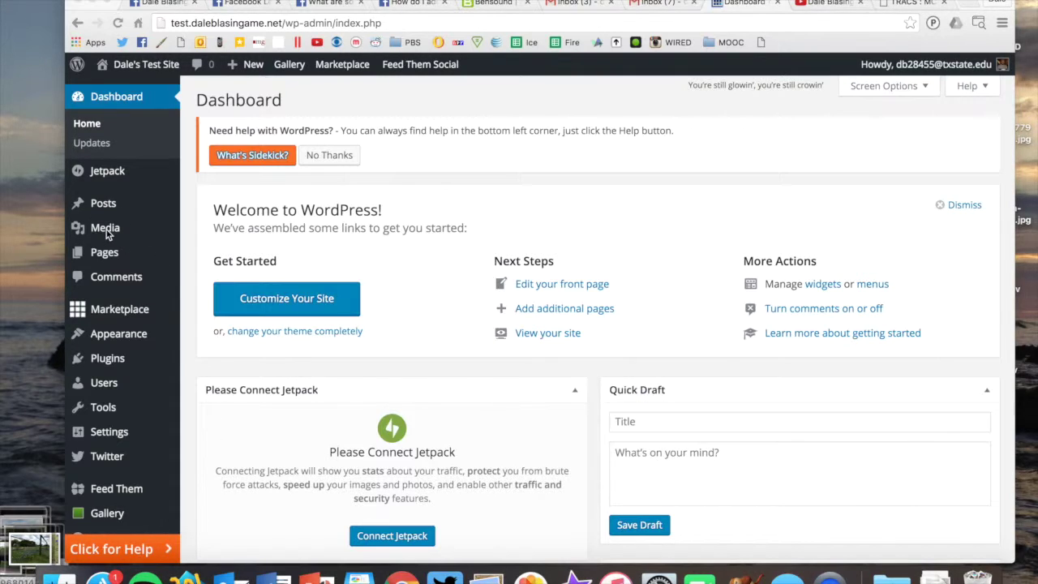
View the Upload New Media page, and look through the images already in the Media Library
mouse_move(104, 233)
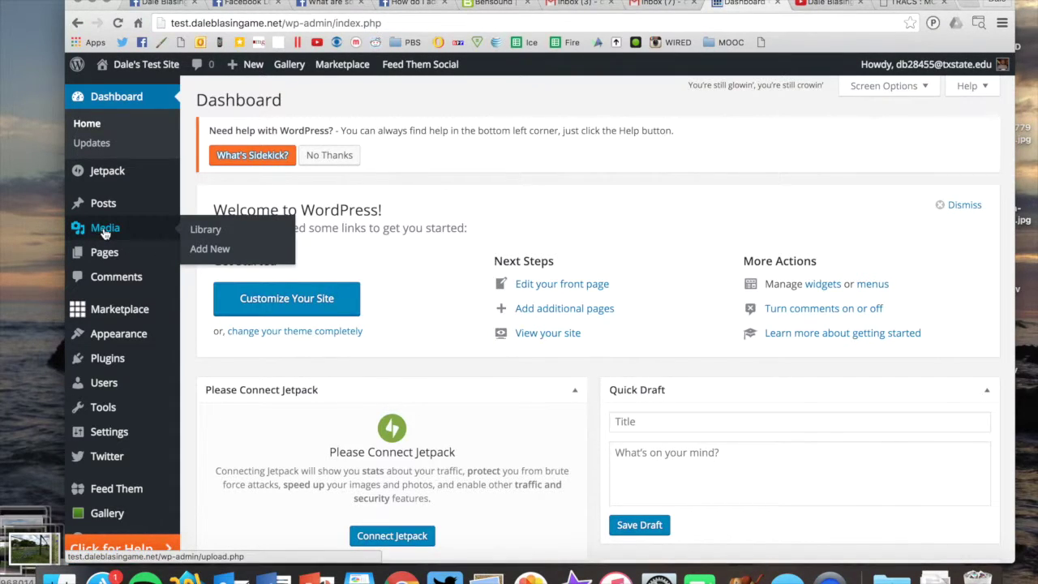
click(204, 253)
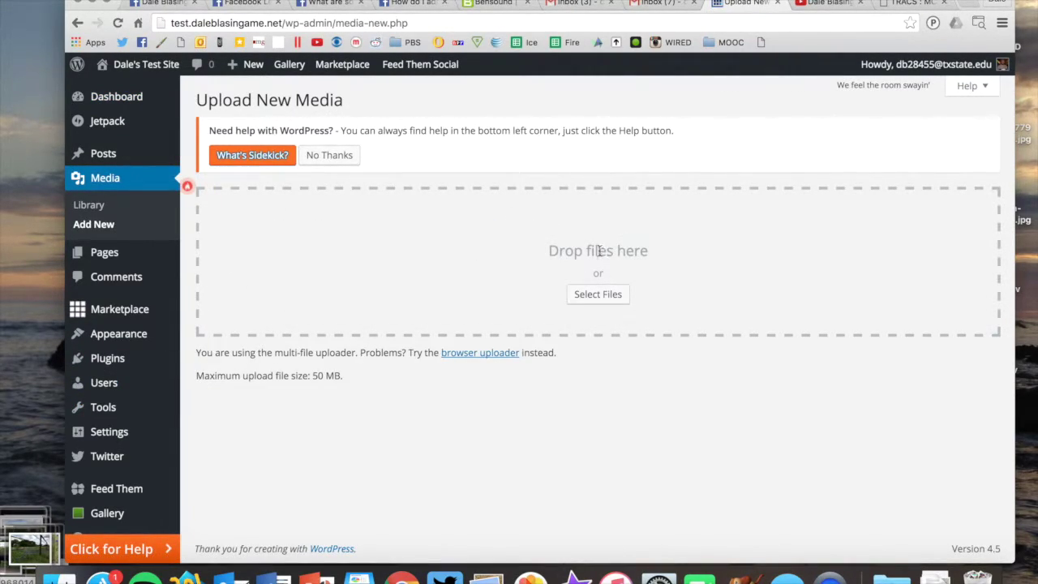
click(91, 211)
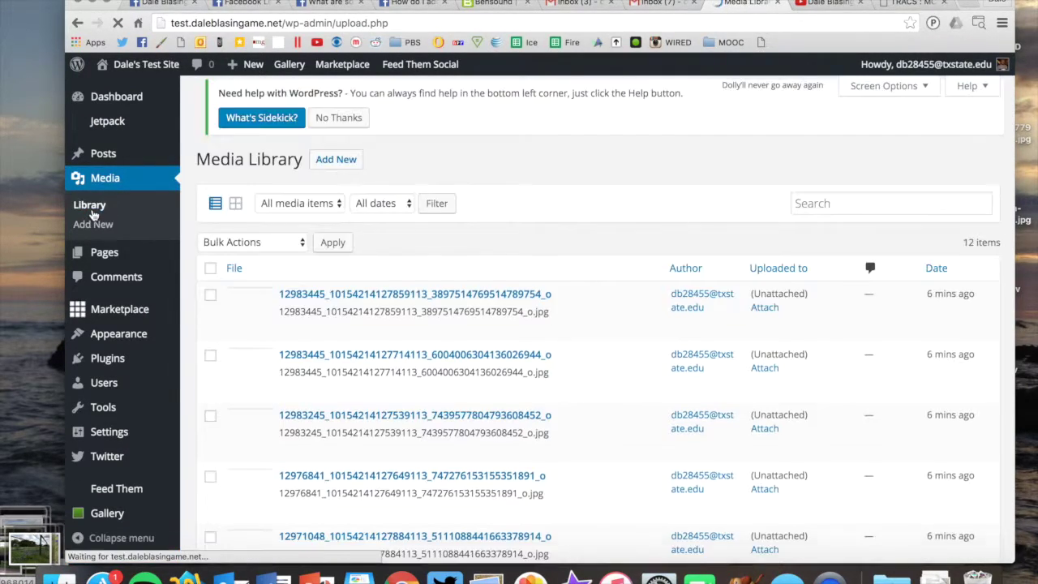
scroll(276, 301, down, 5)
scroll(277, 301, down, 6)
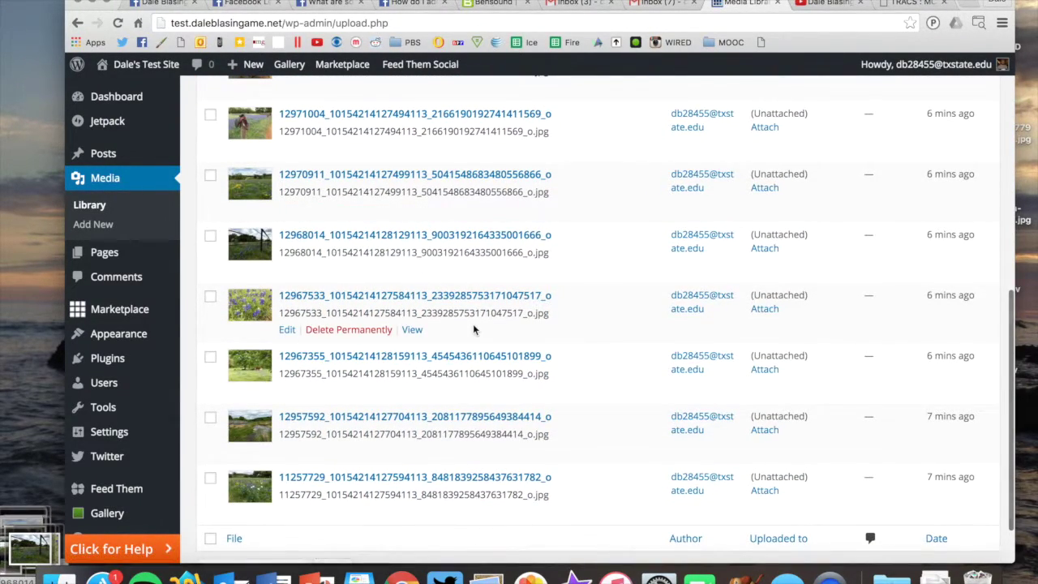
scroll(474, 328, down, 2)
scroll(475, 328, up, 9)
scroll(475, 329, up, 5)
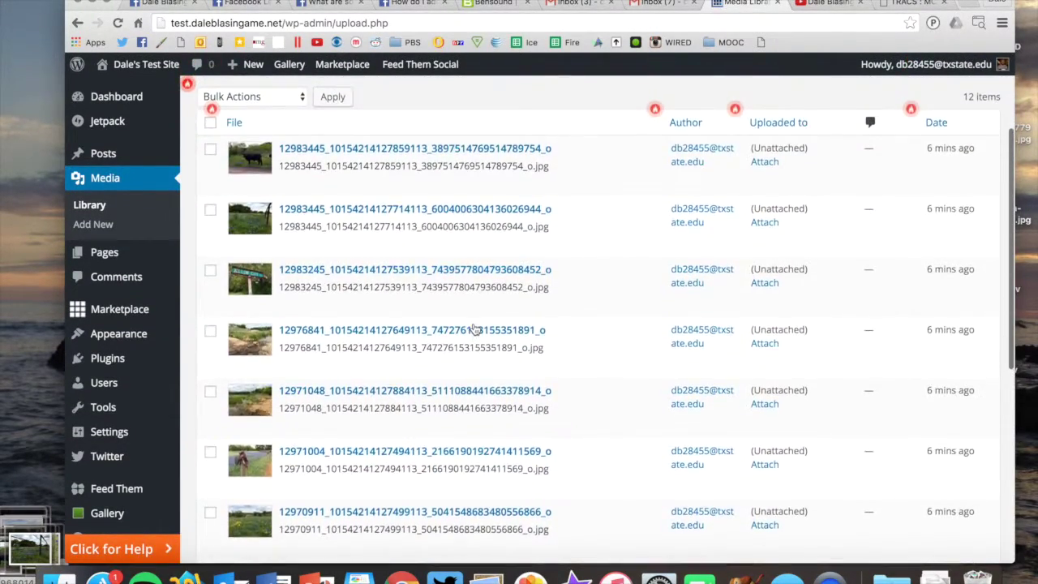
scroll(253, 311, down, 15)
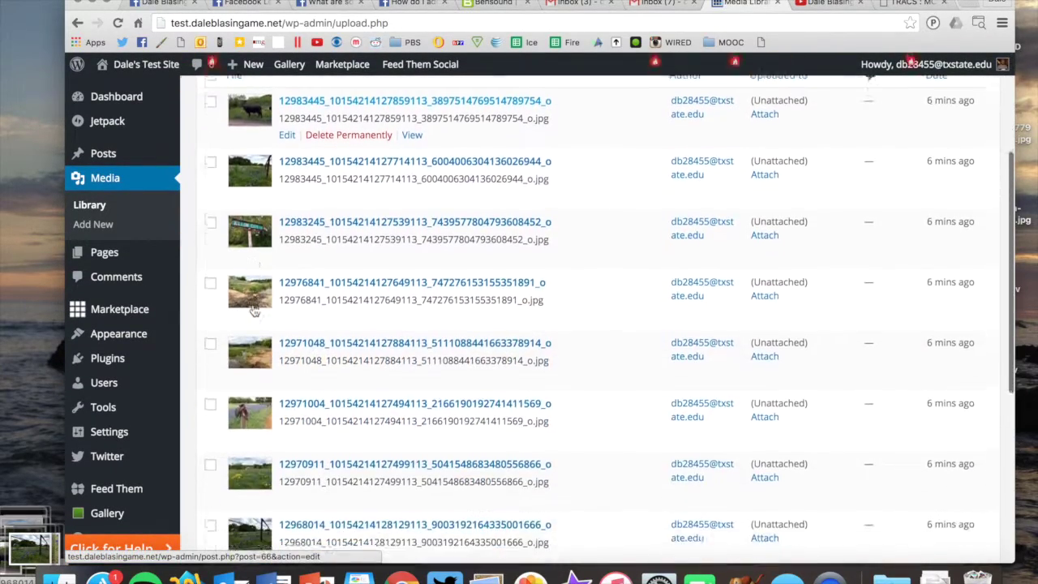
scroll(263, 323, up, 15)
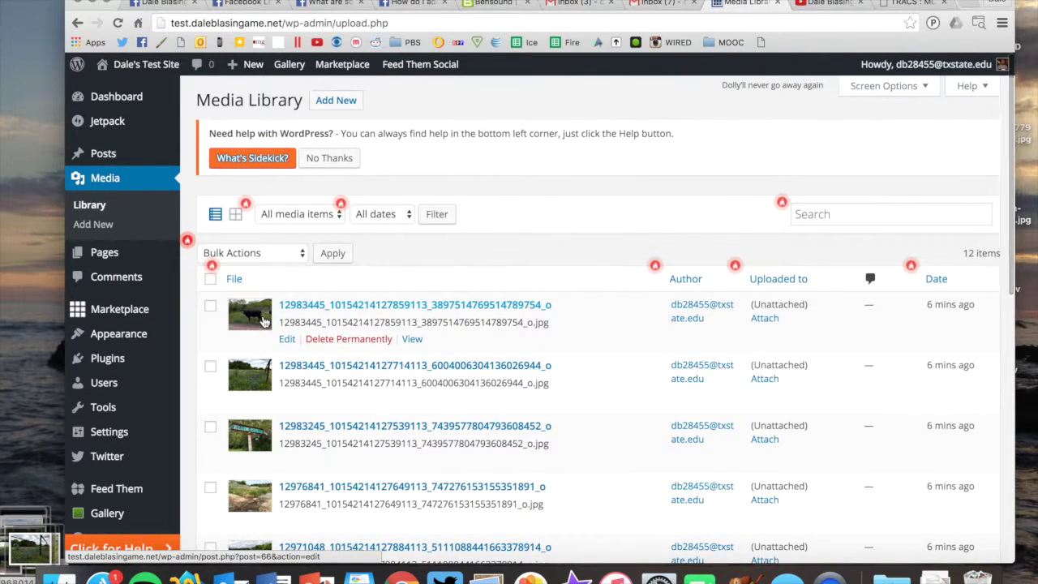
Open "Fifth Page" for editing from the list of all pages
mouse_move(118, 258)
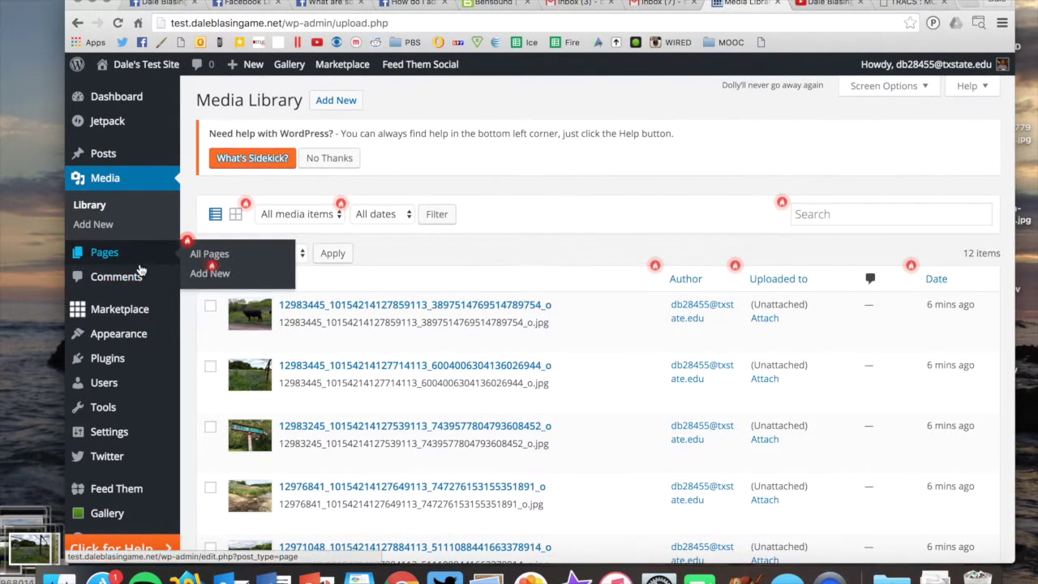
click(119, 258)
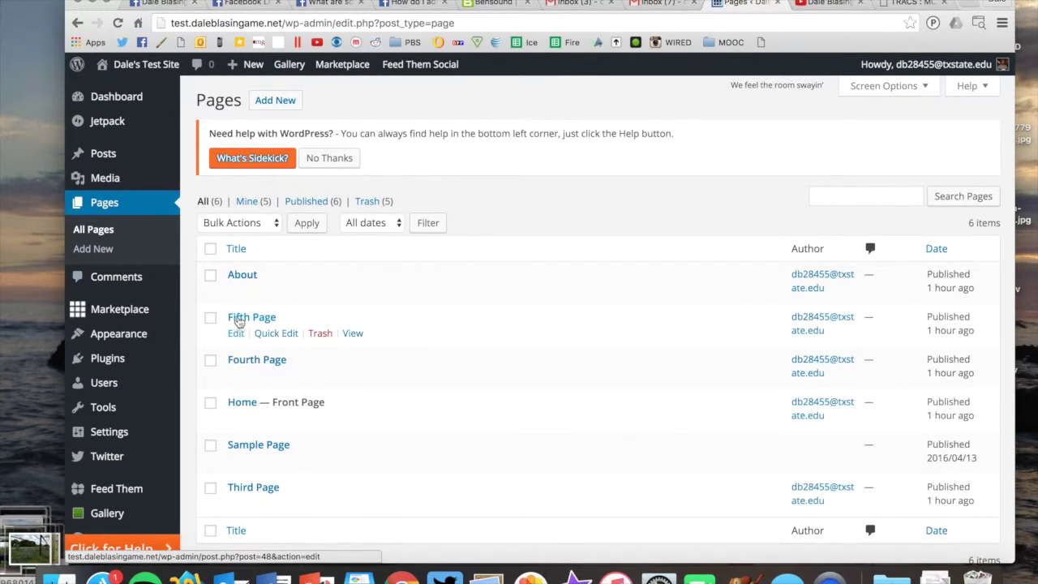
mouse_move(233, 328)
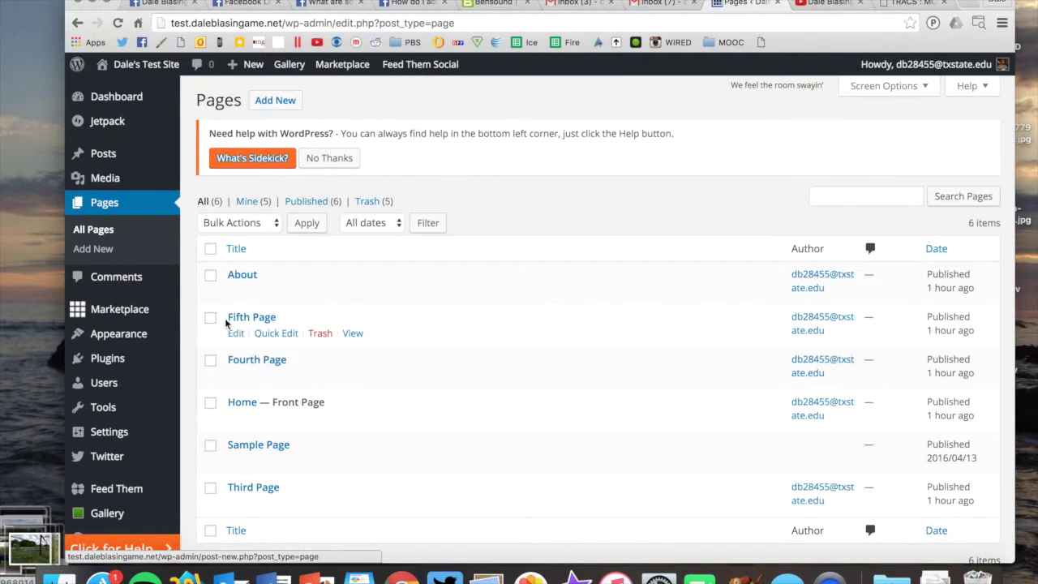
click(237, 334)
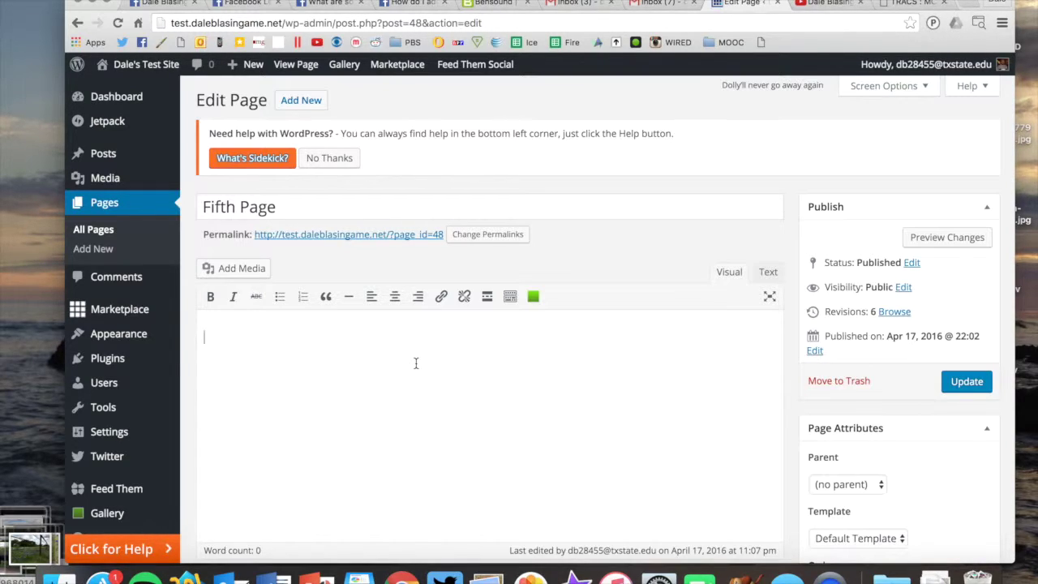
Begin the page body with "This past weekend, I visited the famous Willow City Loop near Fredericksburg, Texas. It's a hotspot"
text(This past week.e)
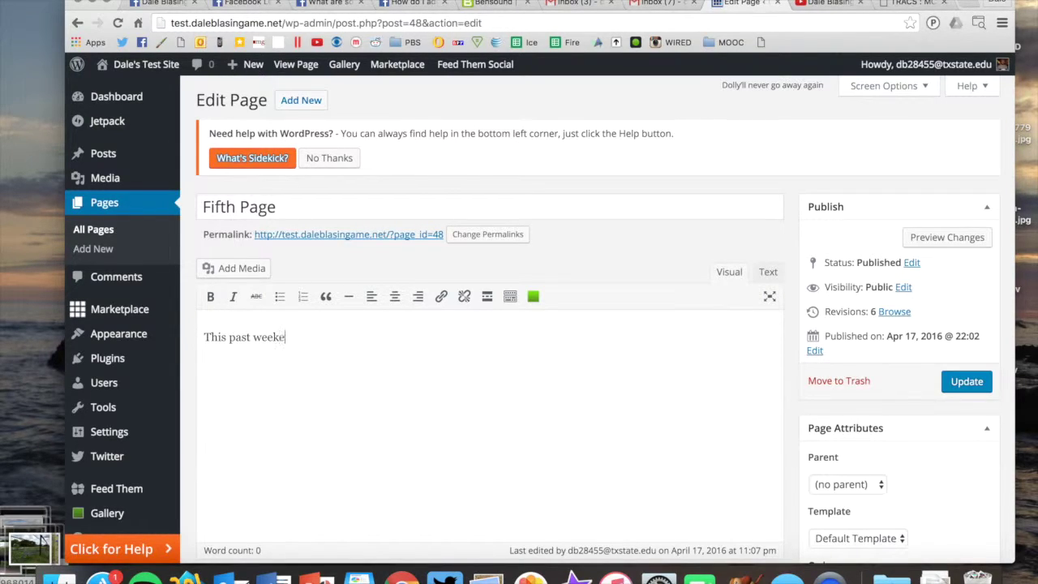
text(nd, I visited the famous Willow)
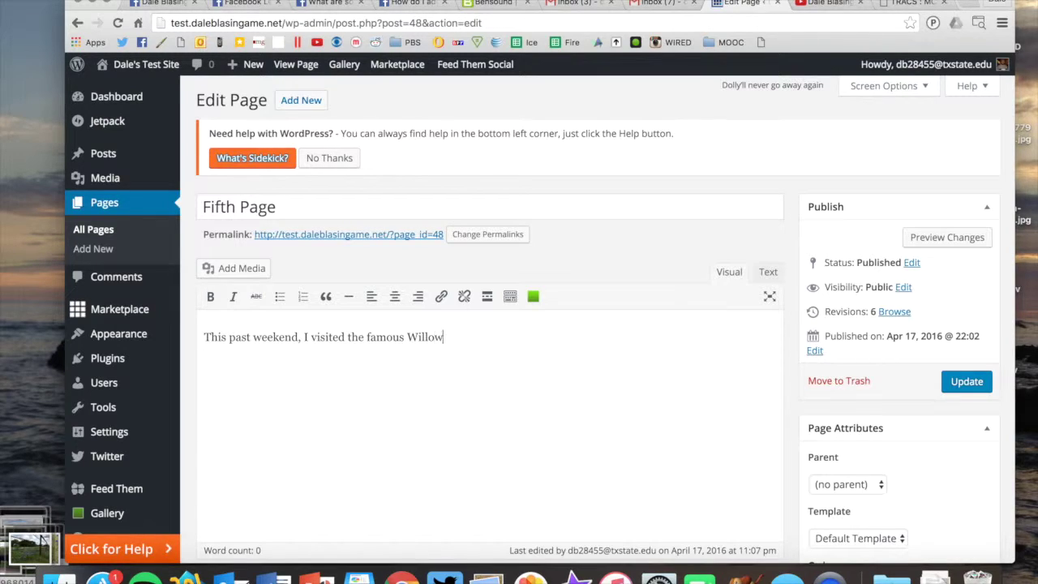
text( City Loop near Fredericks)
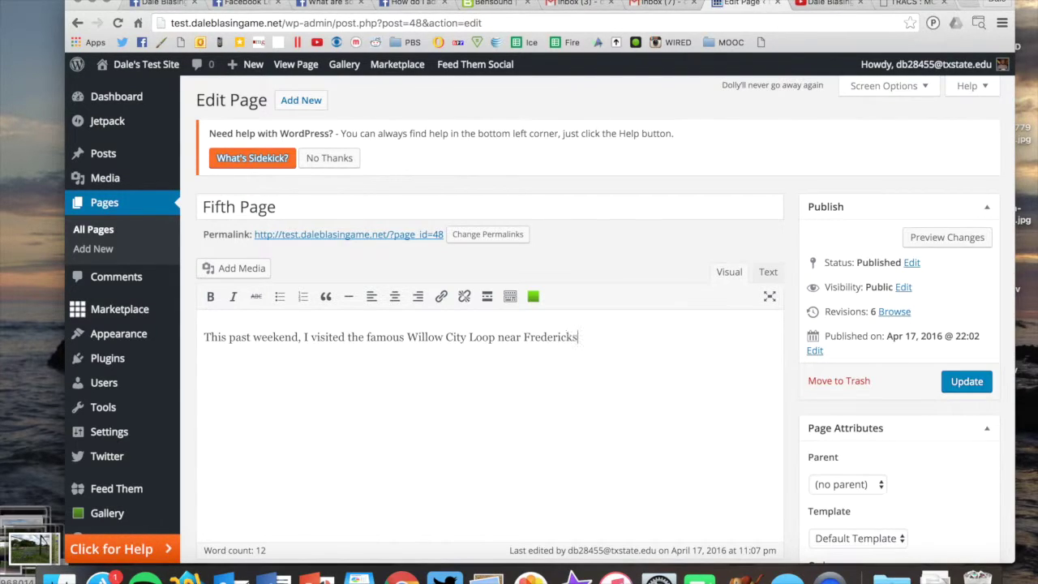
text(burg, Texas. It's a hotspot t)
Finish the body sentence with "to view wildflowers, especially during bluebonnet season in Texas." and start a new line below it
key(BackSpace)
key(BackSpace)
key(BackSpace)
key(BackSpace)
text(i)
key(BackSpace)
text(ot)
key(BackSpace)
key(BackSpace)
text(ot )
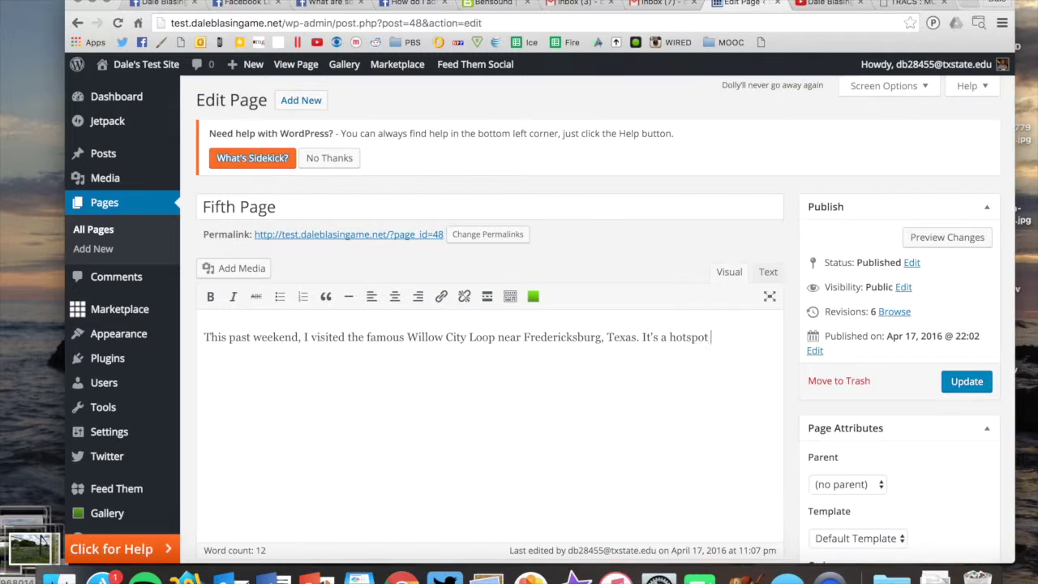
text(to view wildflowers,)
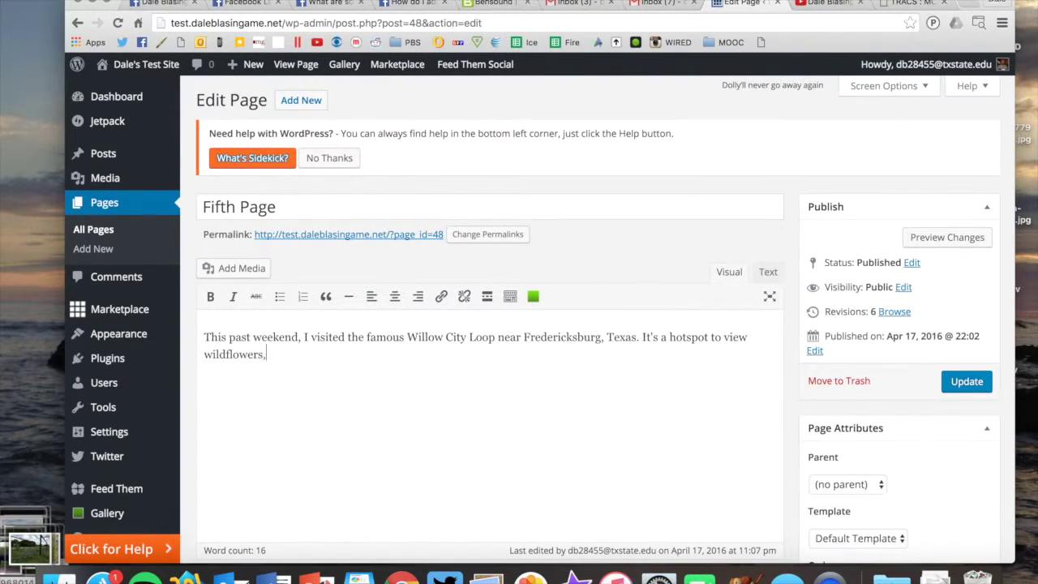
text( especially during bluebonnet )
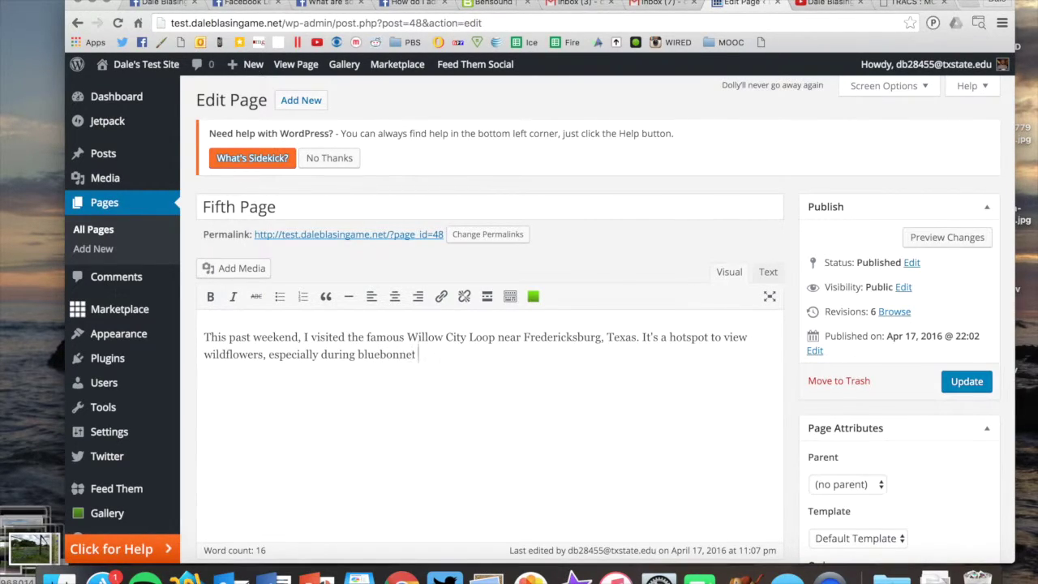
text(season in Texas.)
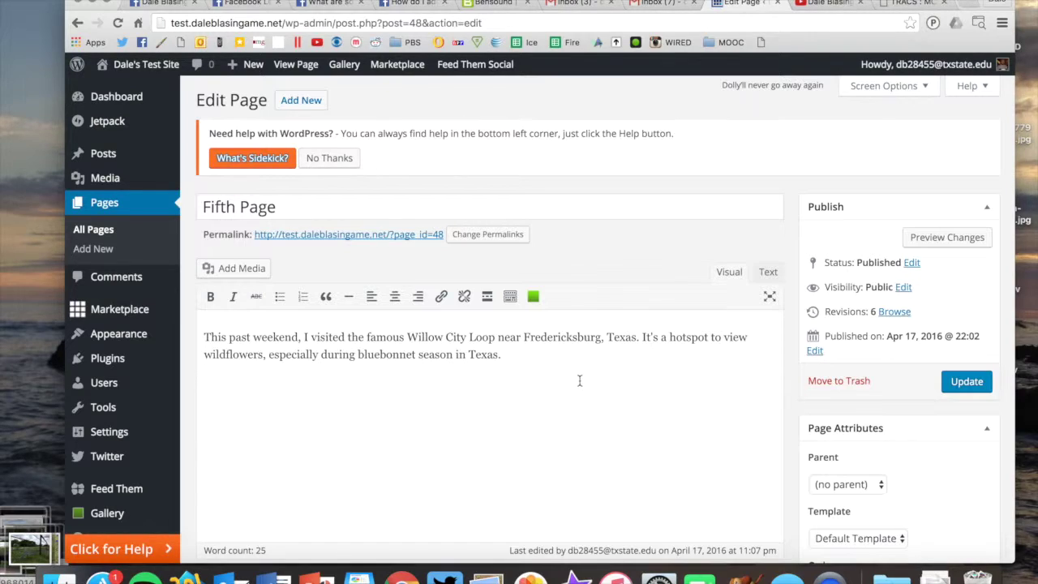
key(Return)
Start a gallery for the page and select the Willow City sign, the three creek photos and the photo with the dark fence post
click(233, 270)
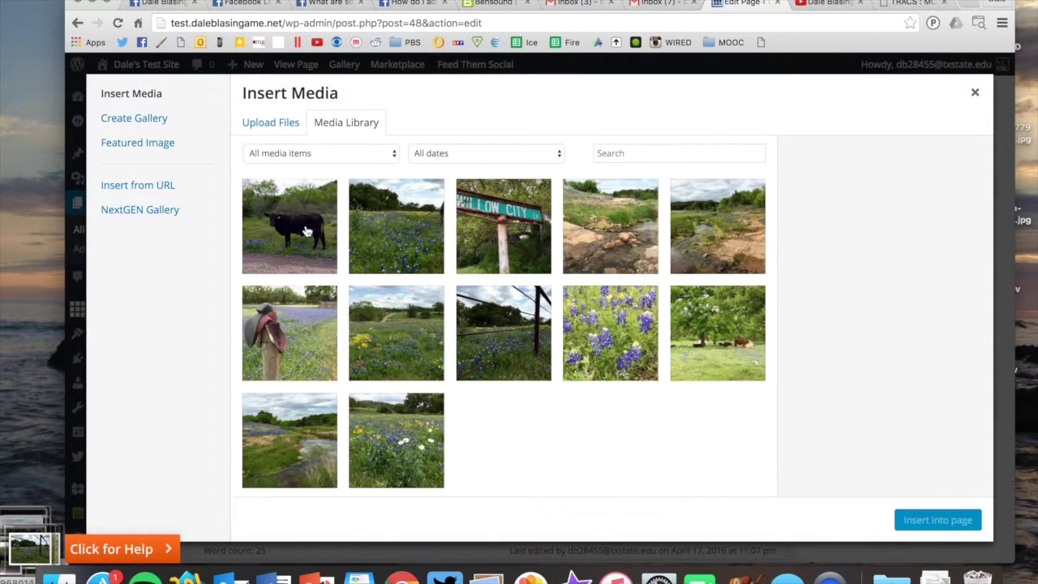
click(135, 119)
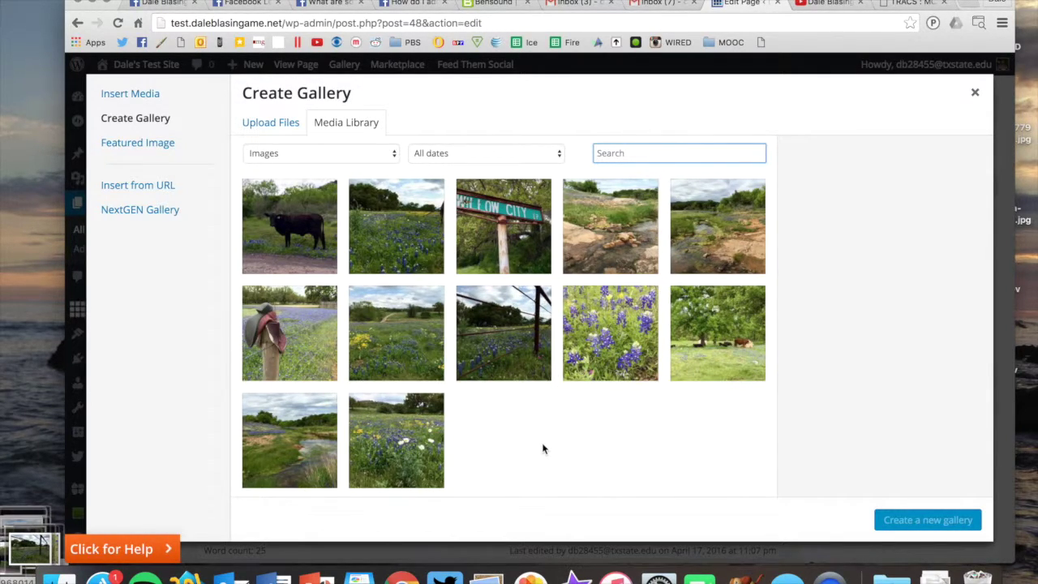
click(509, 243)
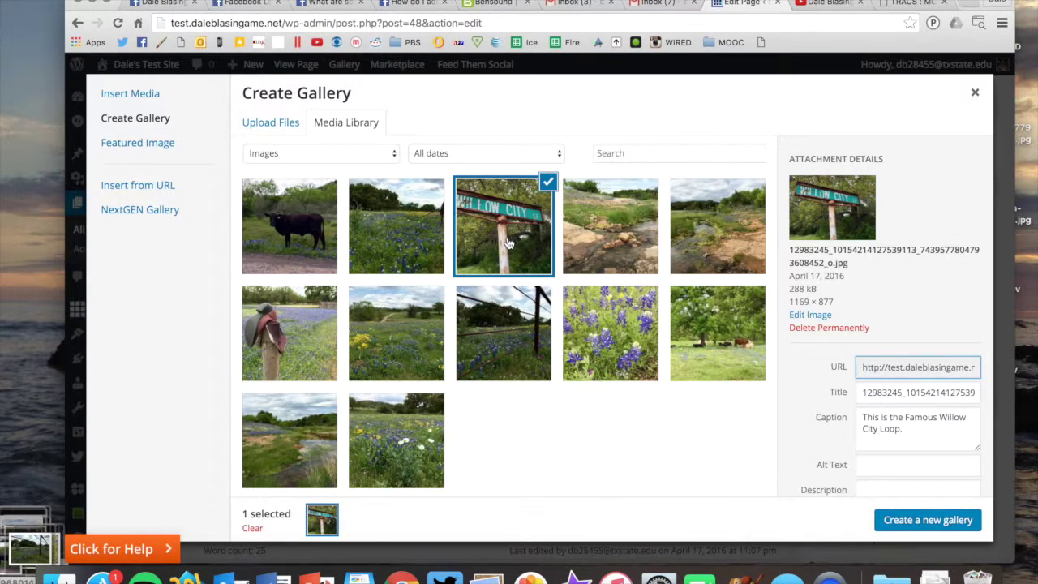
click(621, 240)
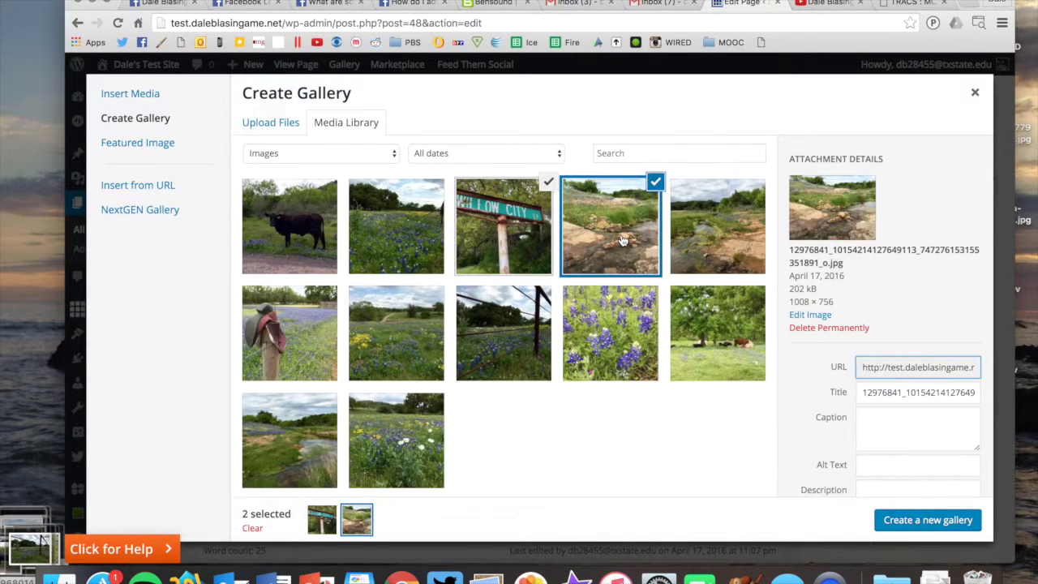
click(692, 240)
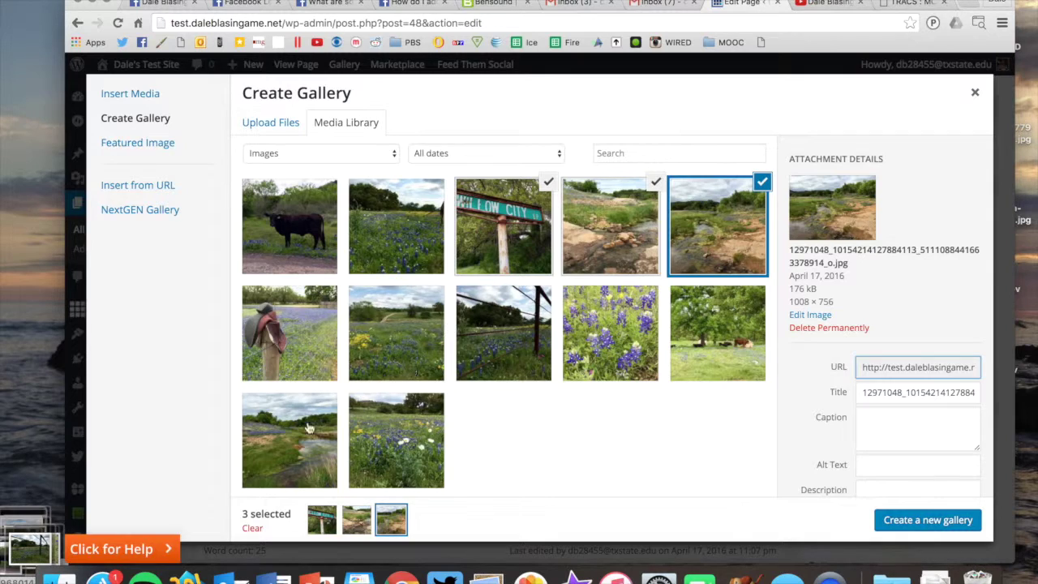
click(283, 438)
click(483, 351)
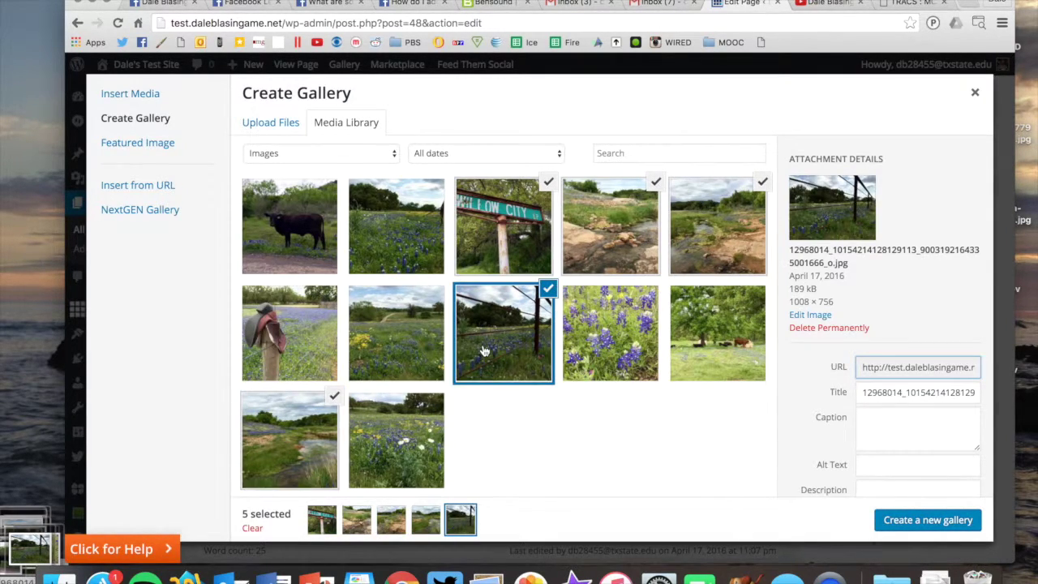
Add the remaining seven library images, from the bluebonnet field to the saddle on the post, and create the new gallery
click(399, 224)
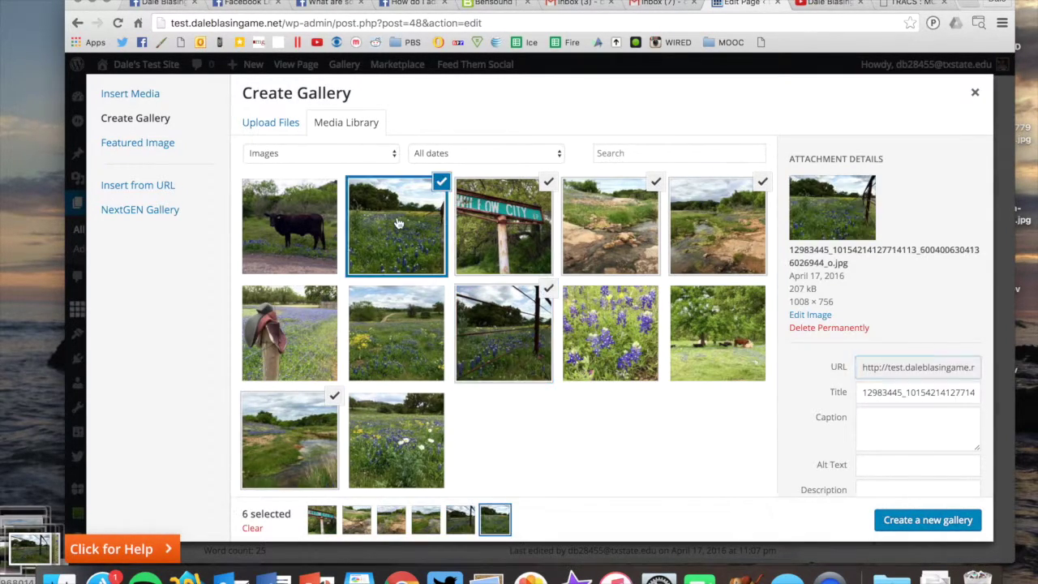
click(399, 342)
click(589, 355)
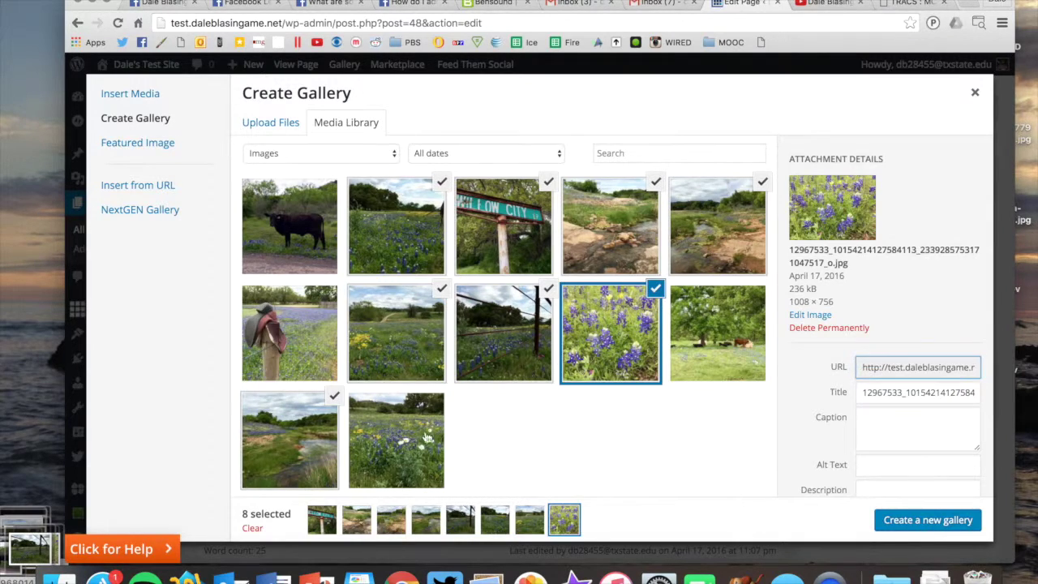
click(391, 455)
click(711, 338)
click(290, 243)
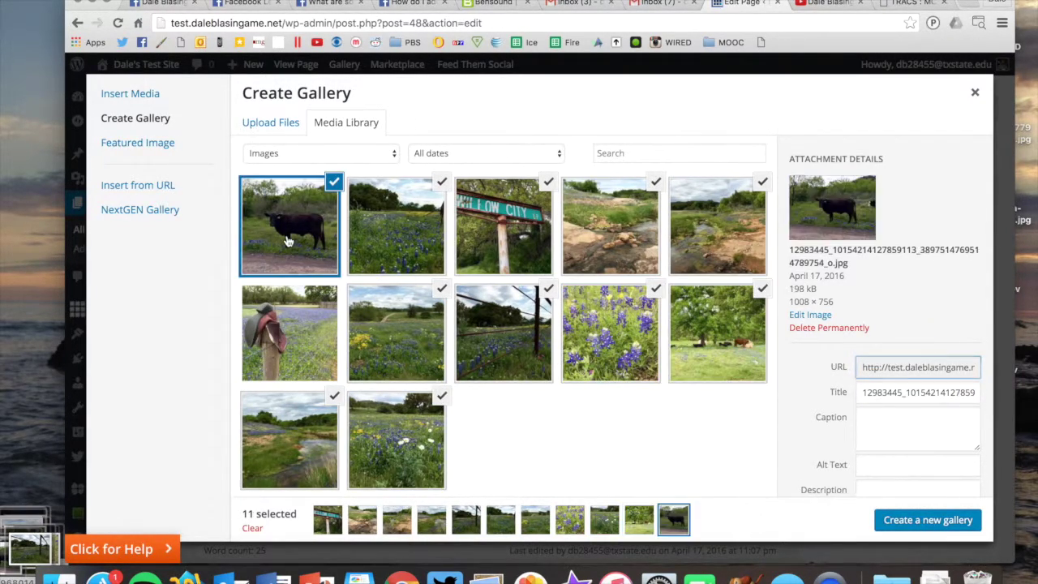
click(286, 329)
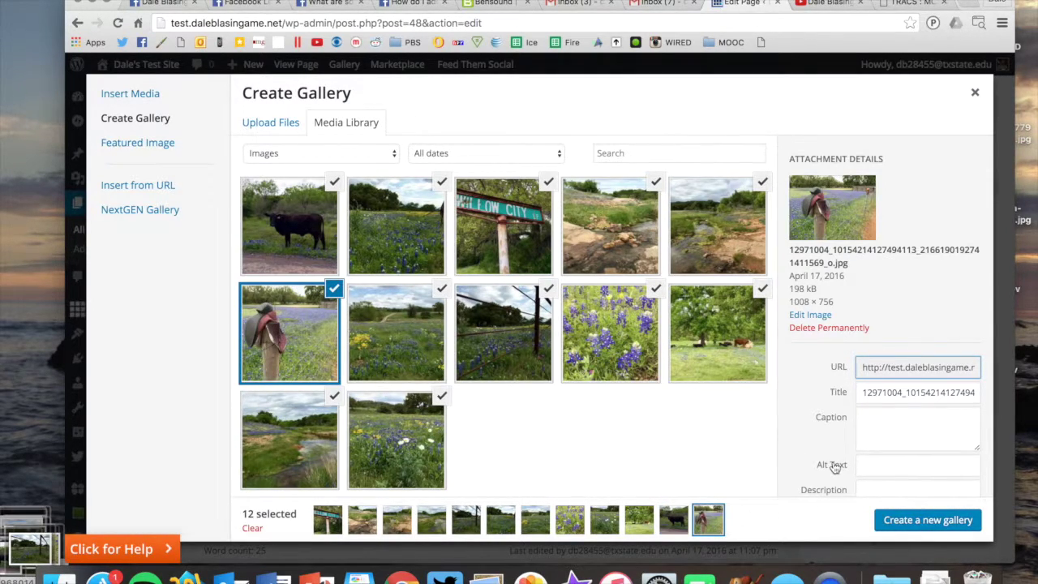
click(929, 523)
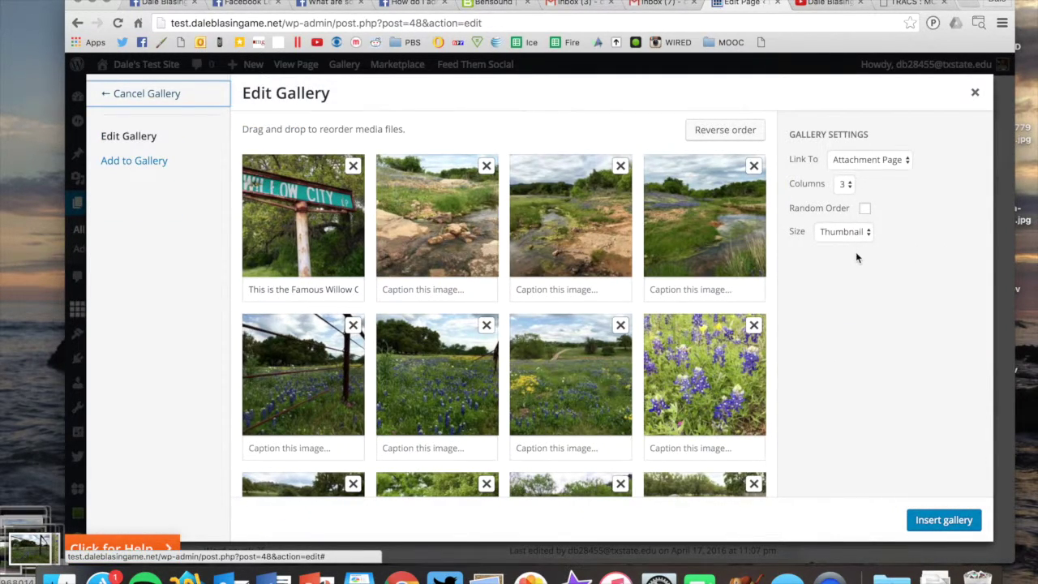
Set the gallery to display its images in 2 columns
drag(429, 241, 568, 243)
click(843, 184)
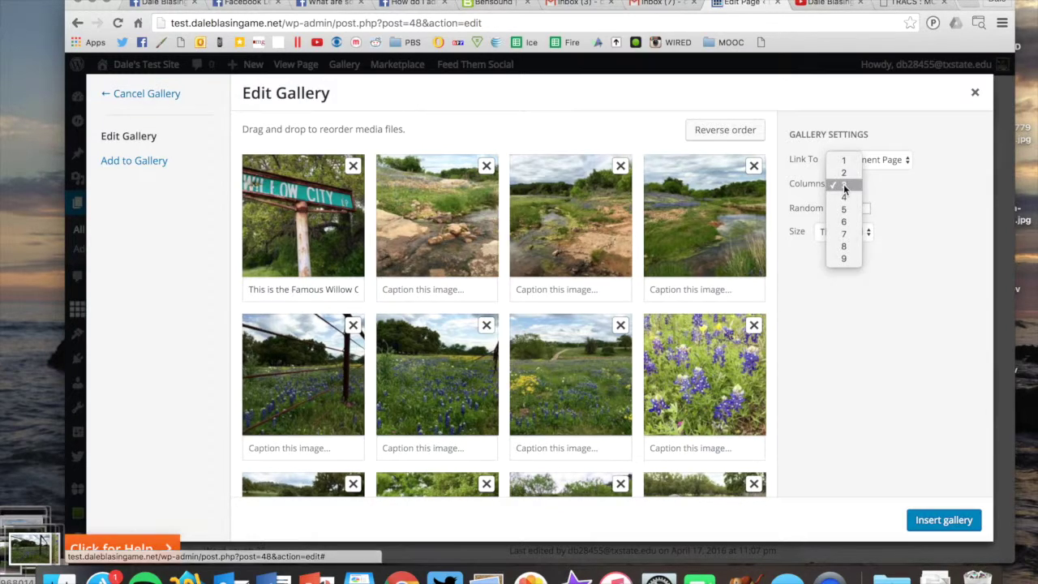
click(845, 175)
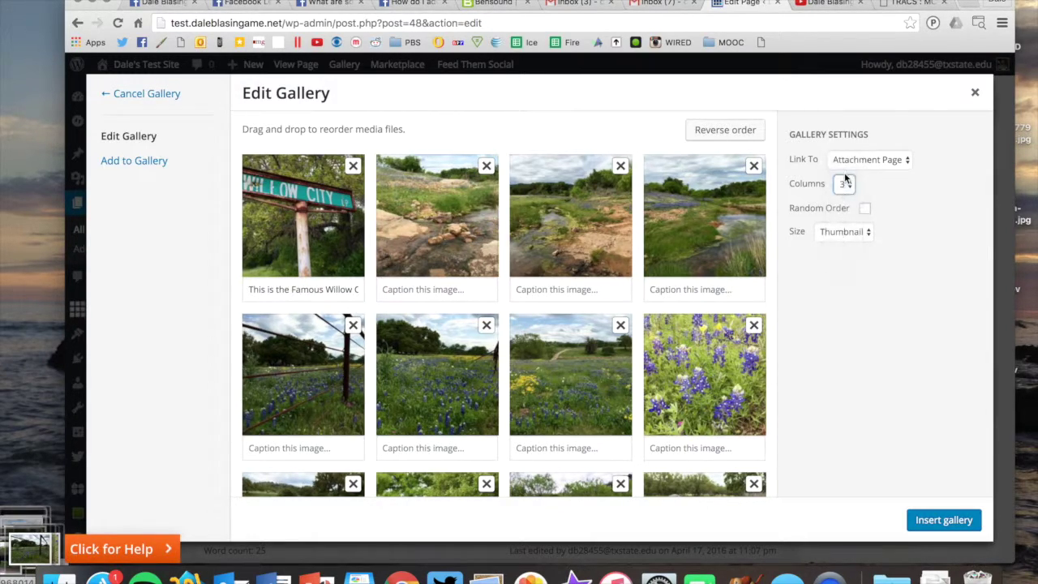
click(843, 185)
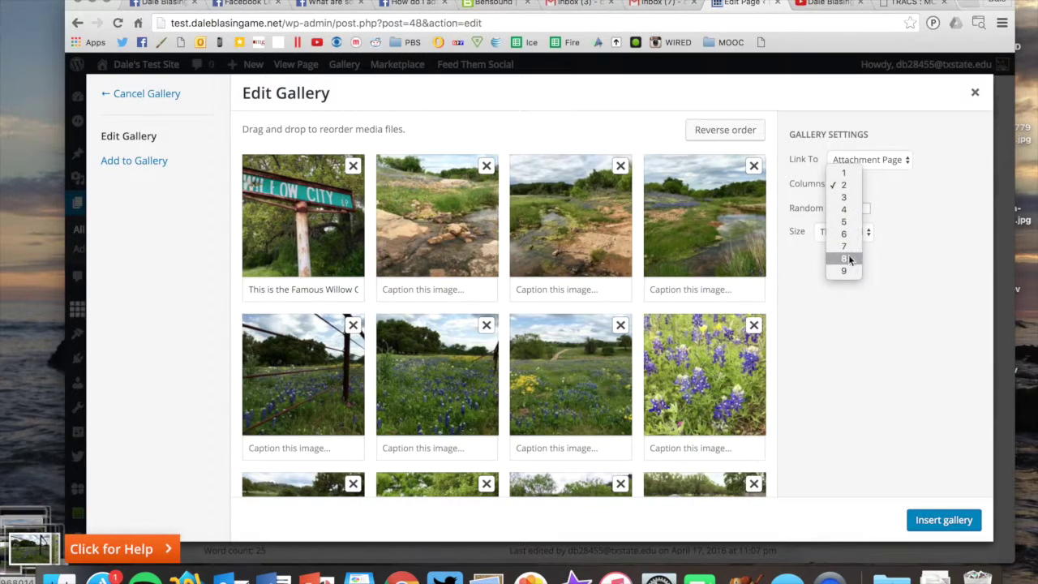
click(846, 186)
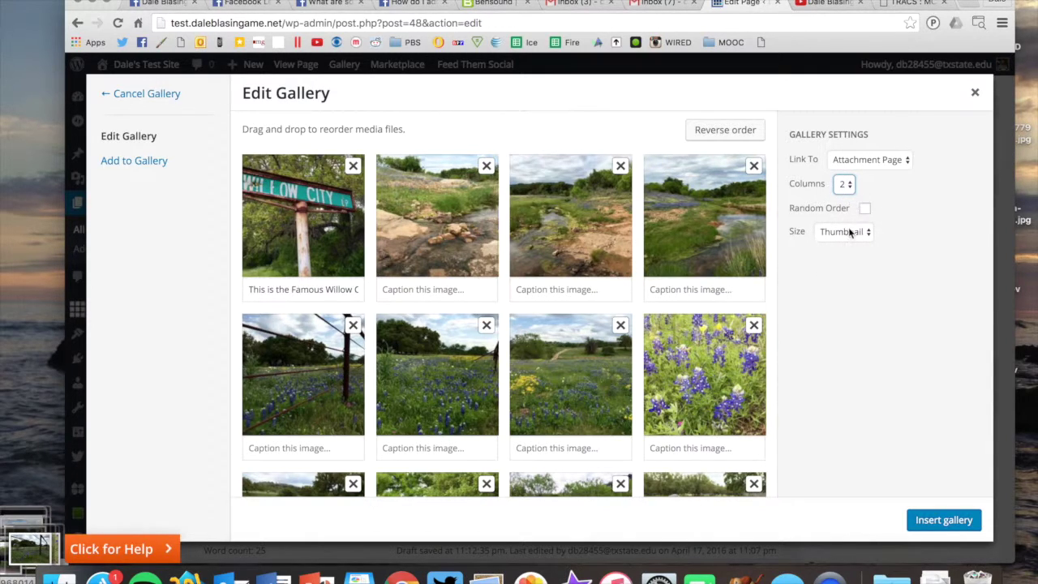
Set the gallery's image size to Medium and its Link To option to None
click(850, 232)
click(844, 245)
click(867, 160)
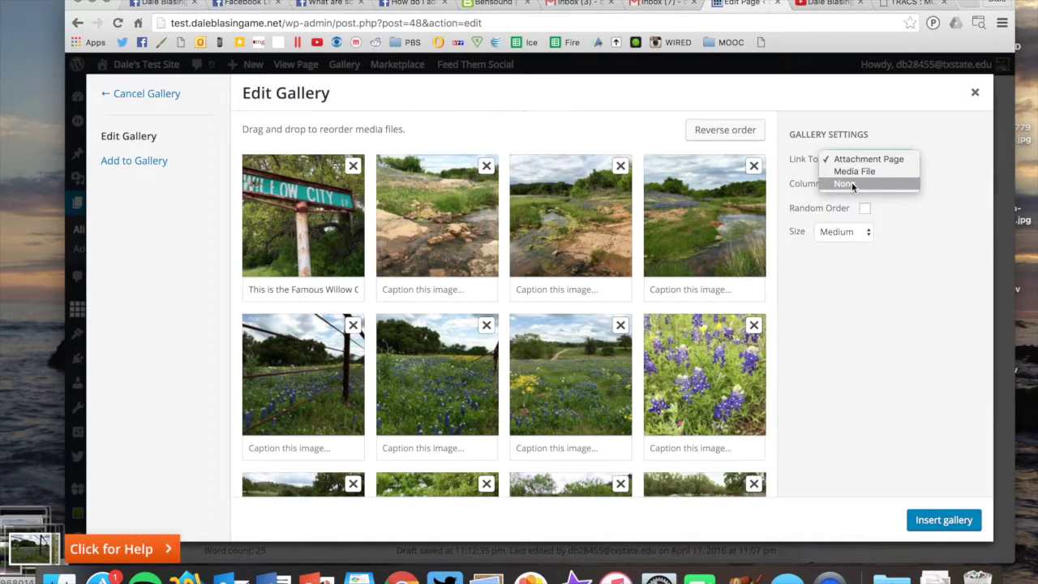
click(851, 184)
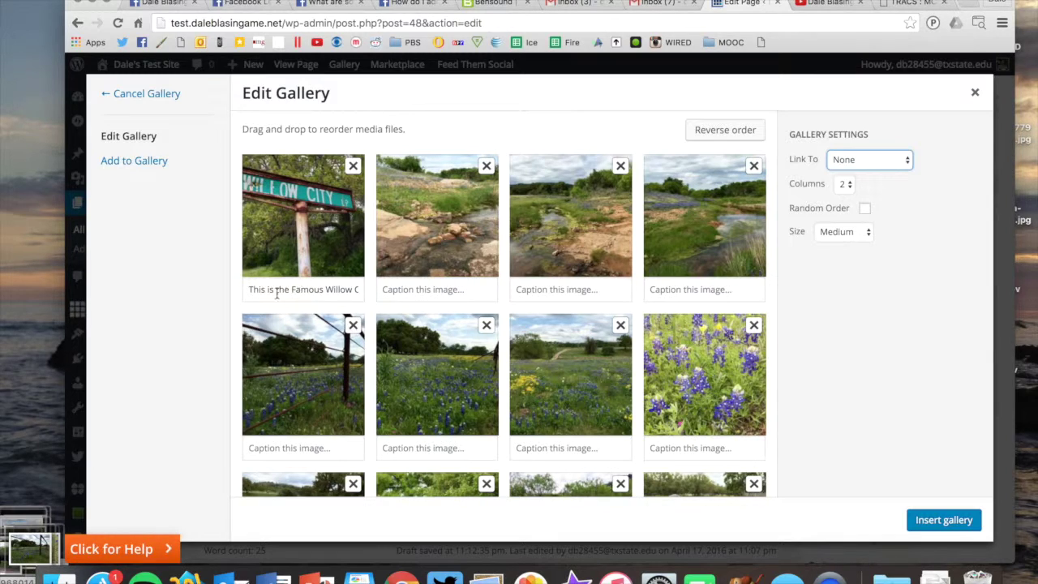
Begin the second gallery image's caption with "This is the most"
click(409, 289)
text(This is the most)
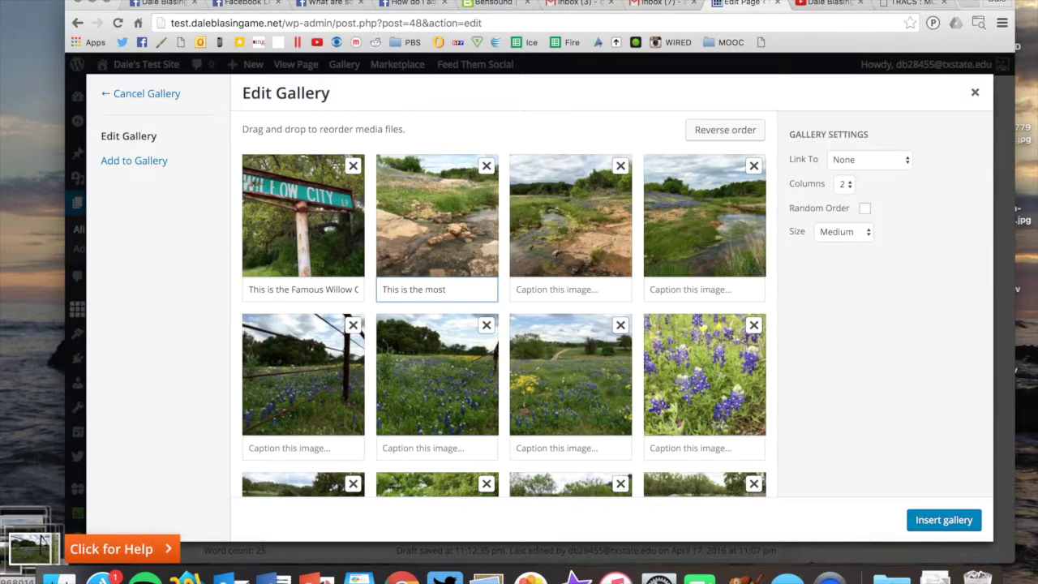
Finish the second image's caption with "famous spot, where tons of people get out of the car and walk on private property, despite warnings to avoid doing so."
text( famous spot)
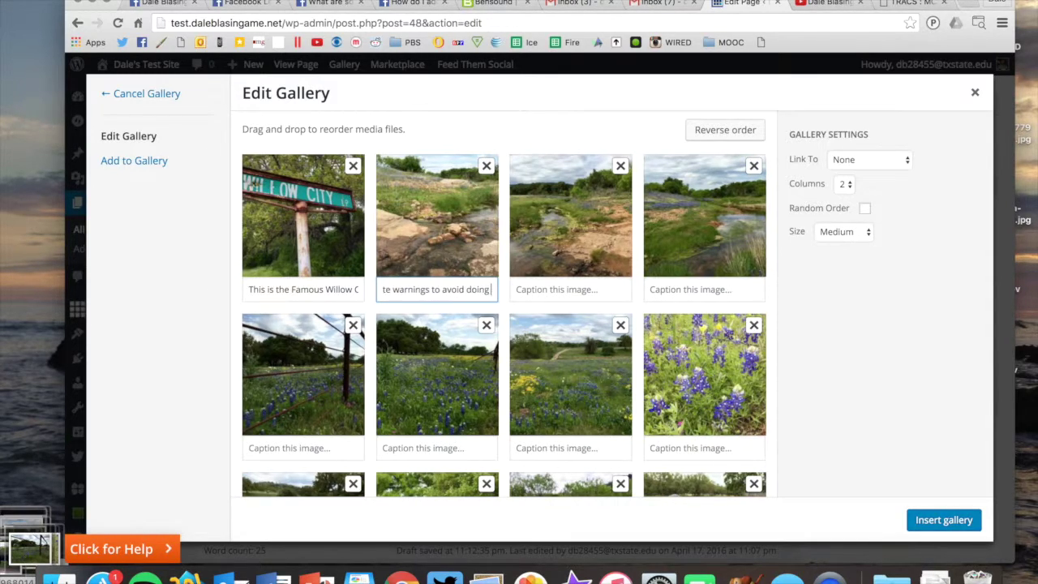
click(858, 351)
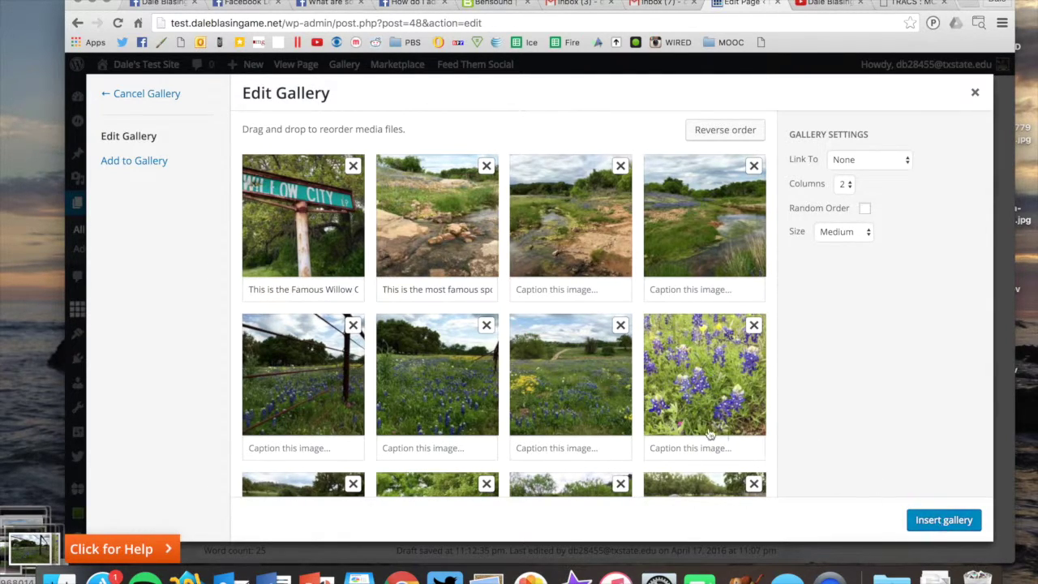
Insert the gallery into the Fifth Page, look over its images and save the page update
click(941, 519)
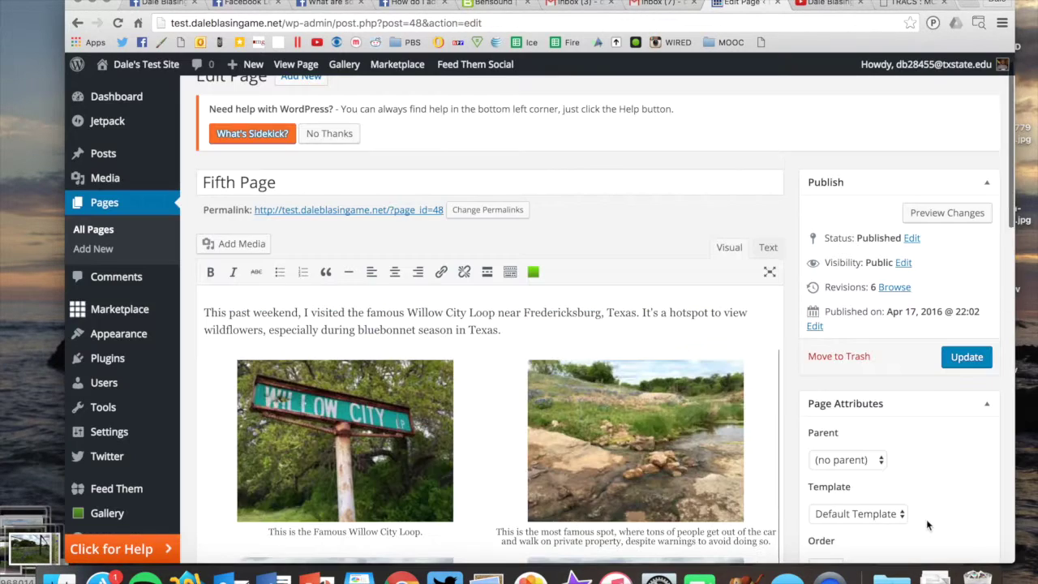
scroll(573, 400, down, 5)
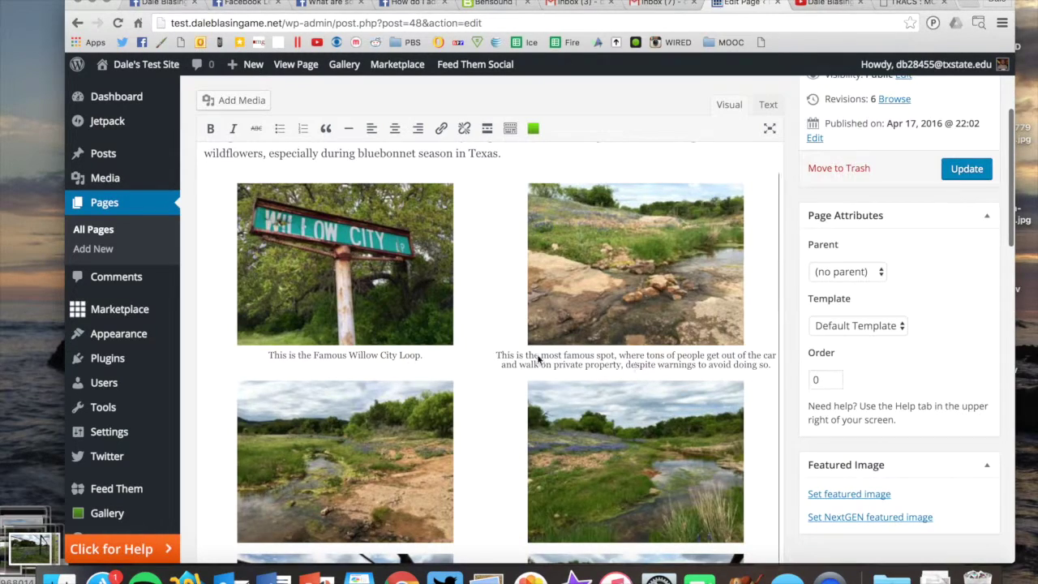
scroll(628, 431, down, 10)
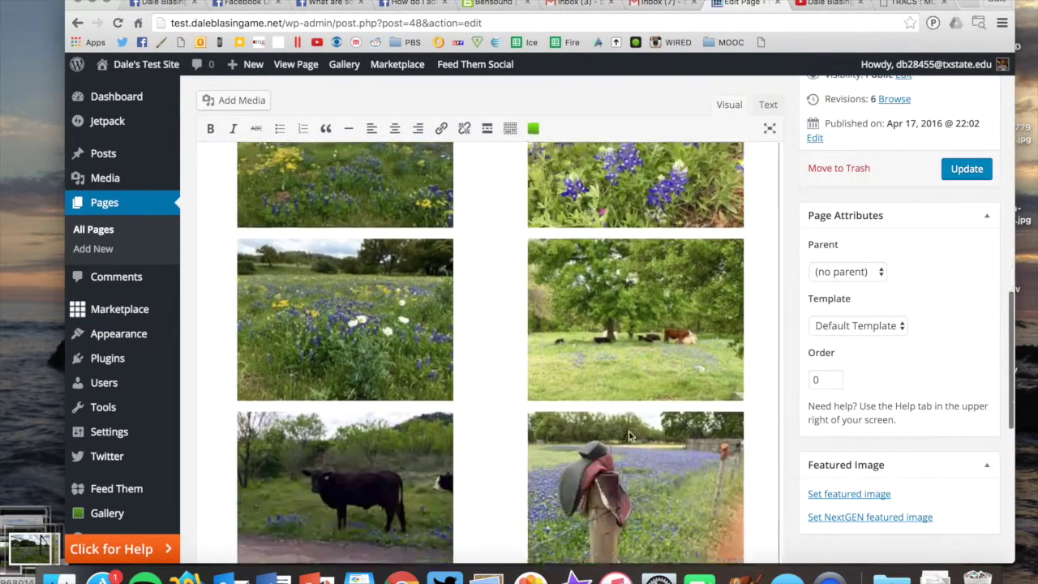
scroll(629, 430, up, 15)
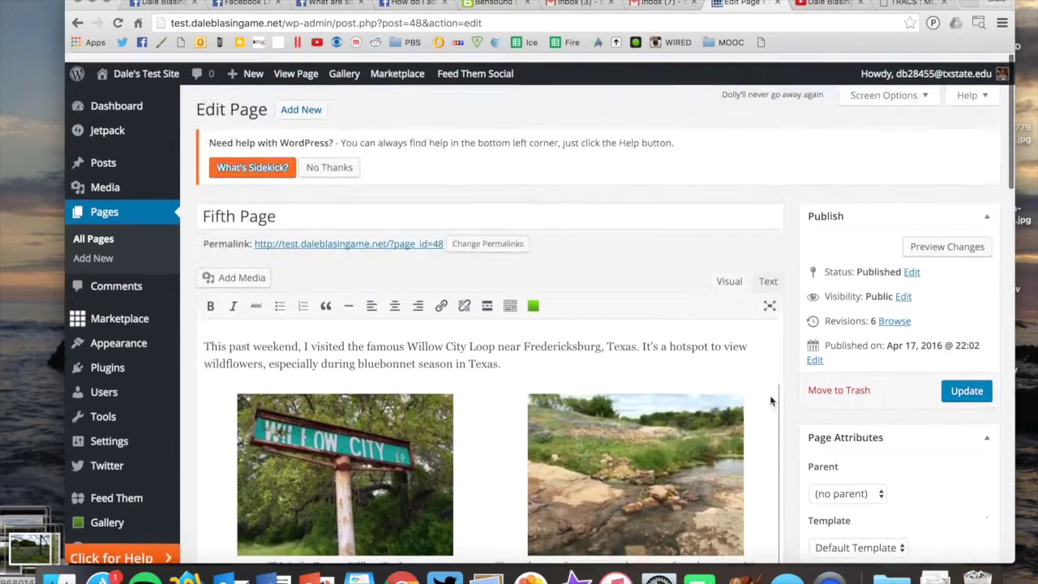
click(964, 383)
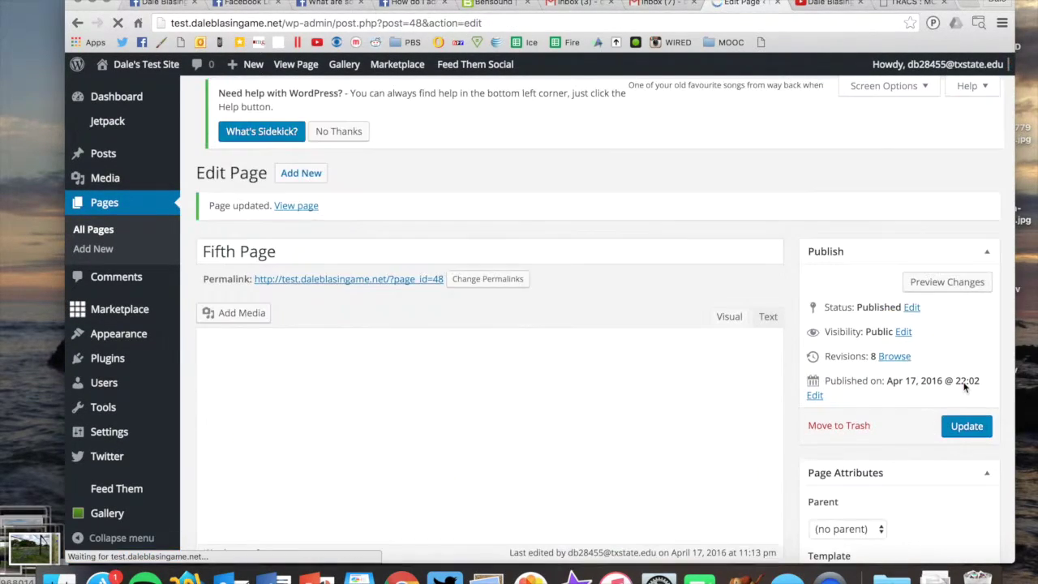
View the published Fifth Page and examine the gallery's layout, captions and images
click(304, 200)
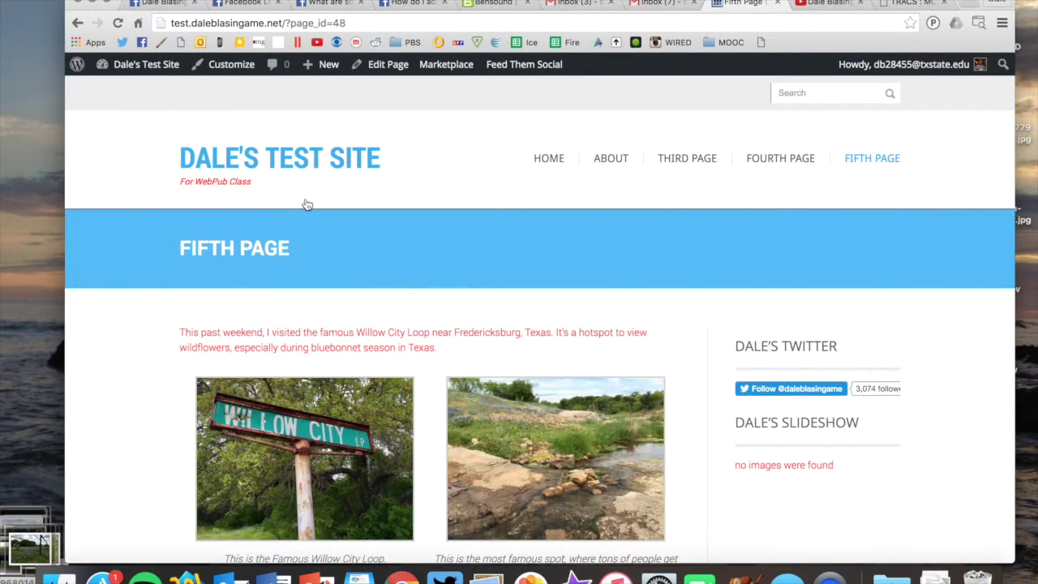
scroll(531, 304, down, 5)
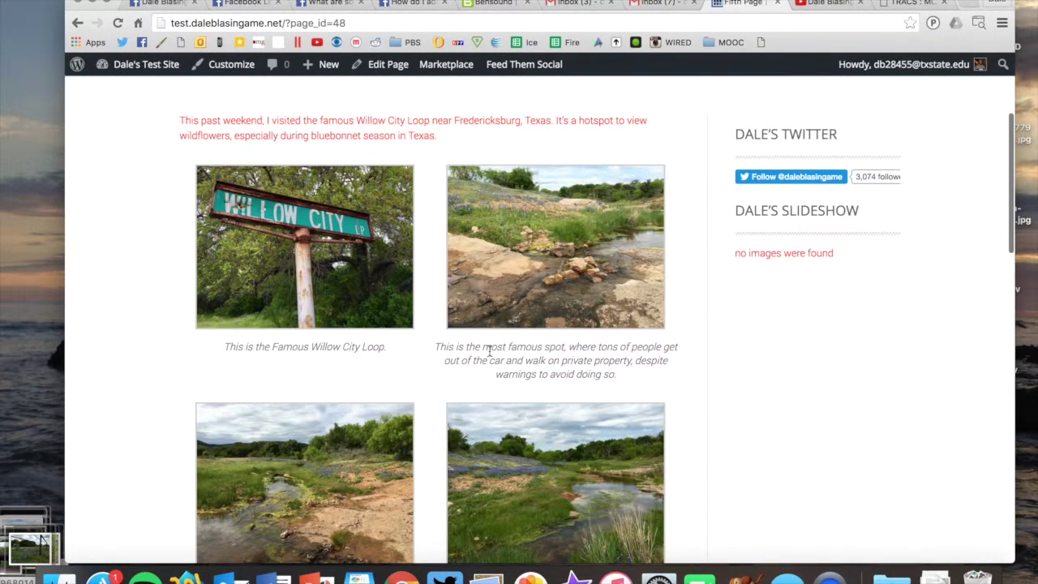
scroll(285, 322, down, 20)
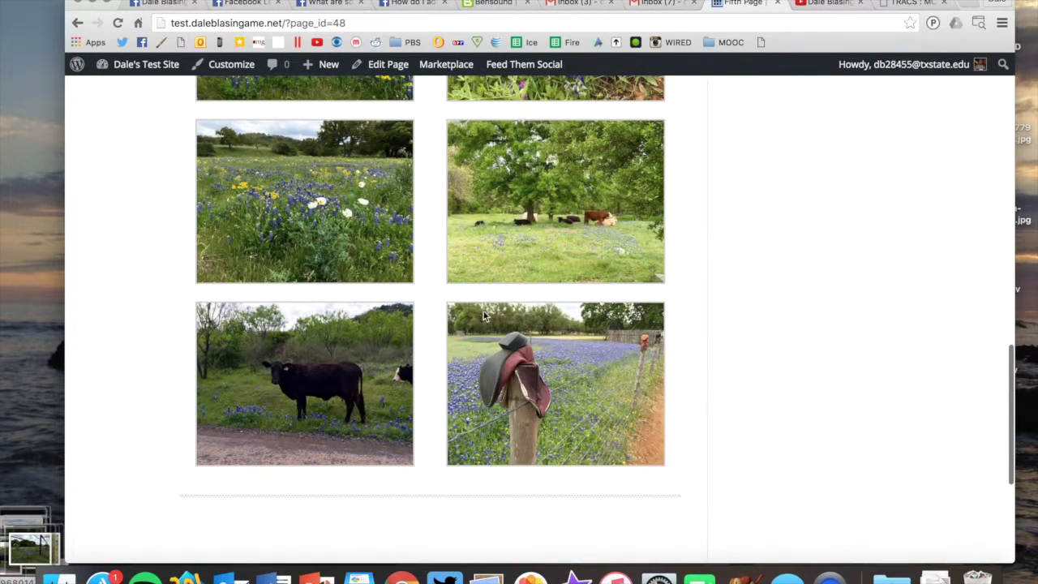
scroll(485, 317, up, 5)
scroll(485, 317, up, 4)
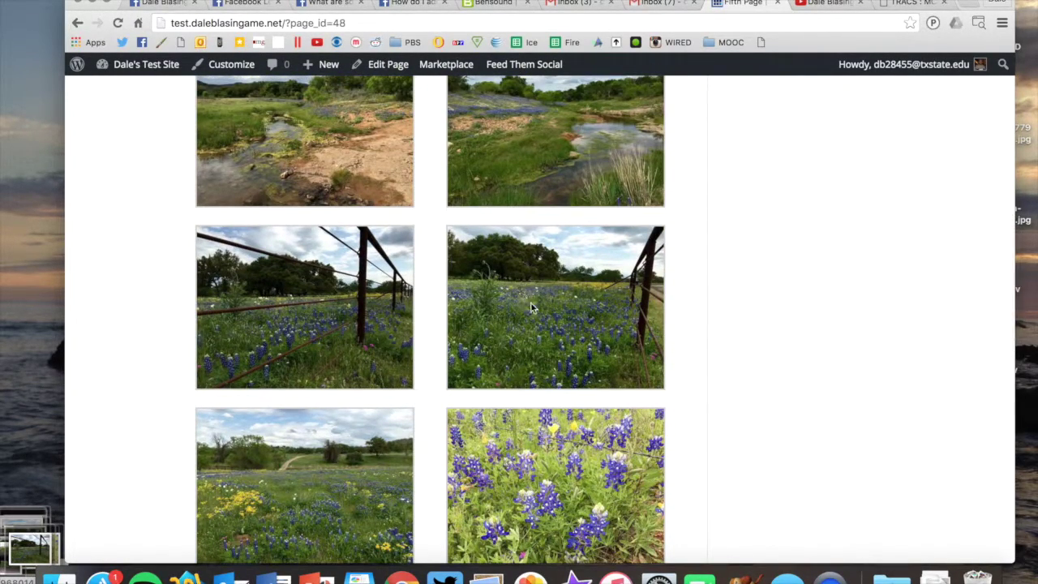
Return to editing the Fifth Page and reopen its image gallery for editing
click(568, 151)
click(388, 73)
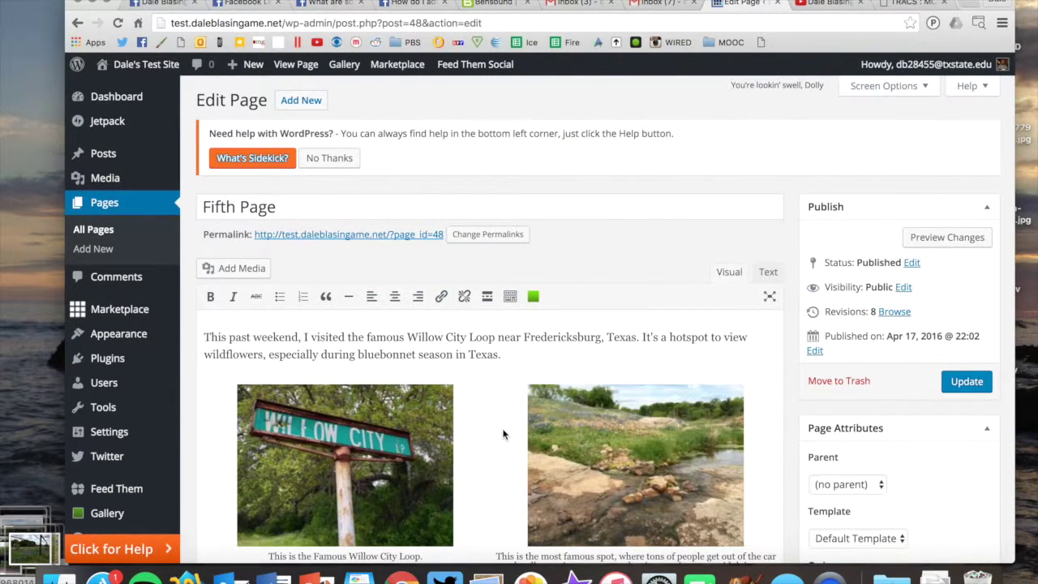
click(501, 435)
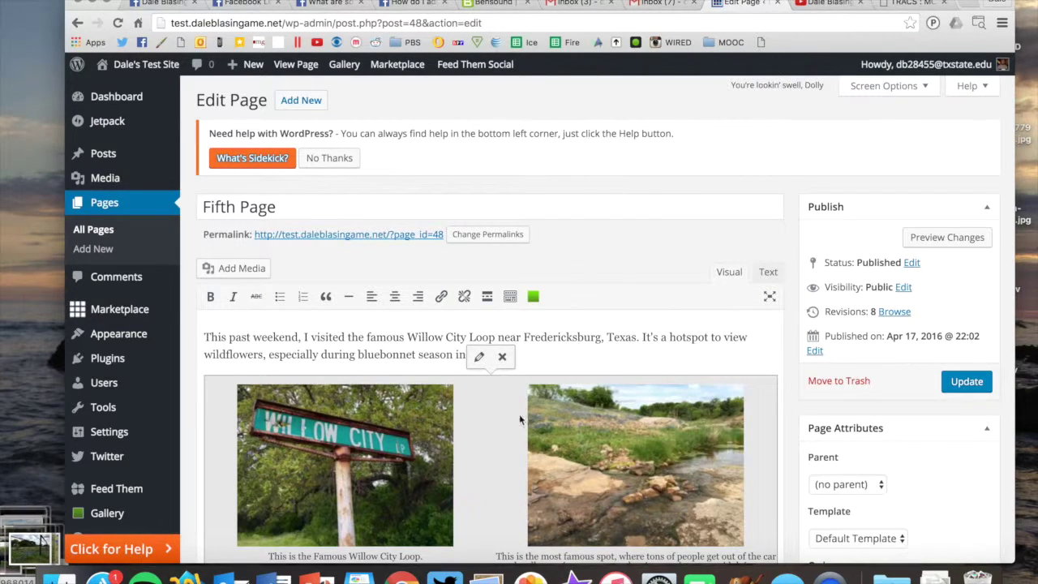
click(479, 359)
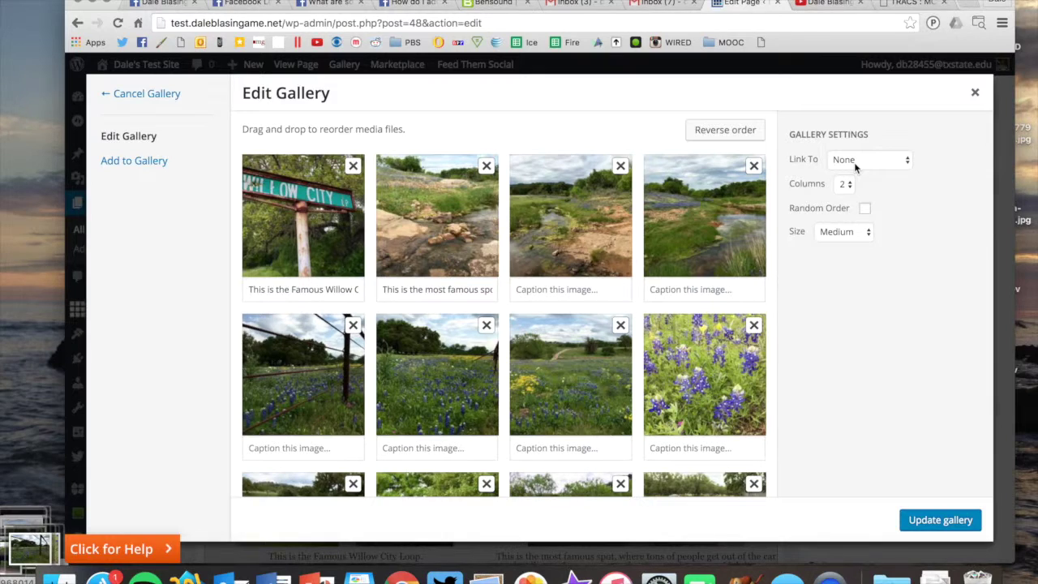
Change the gallery to Attachment Page links, Thumbnail size and 4 columns, and save both the gallery and the page
click(854, 162)
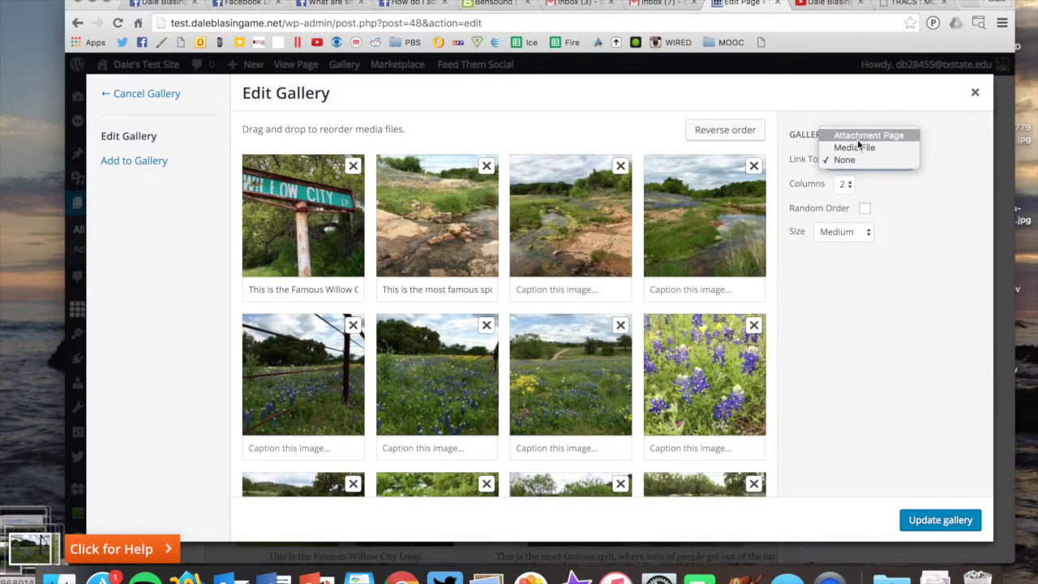
click(858, 136)
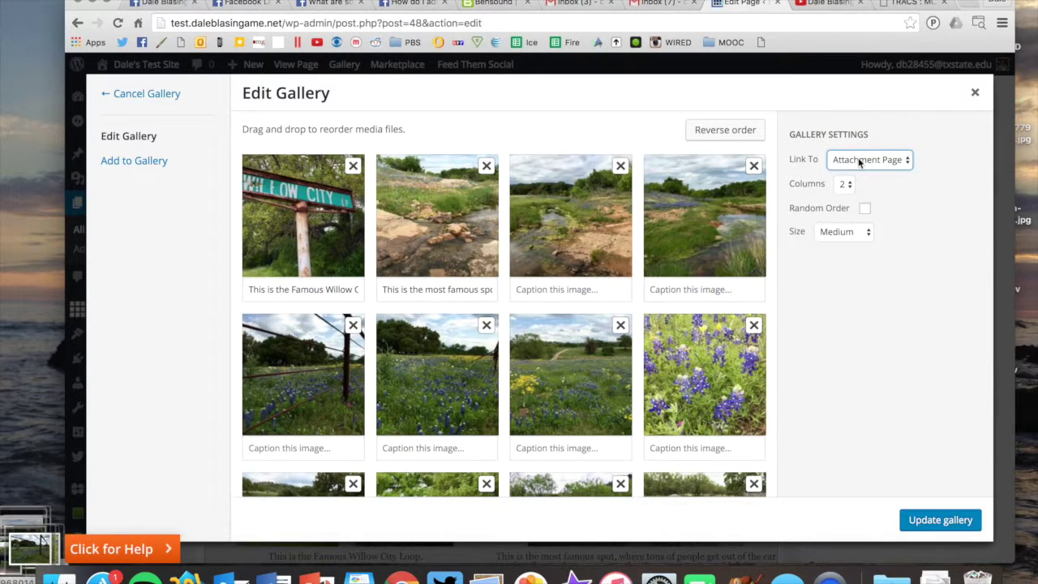
click(847, 237)
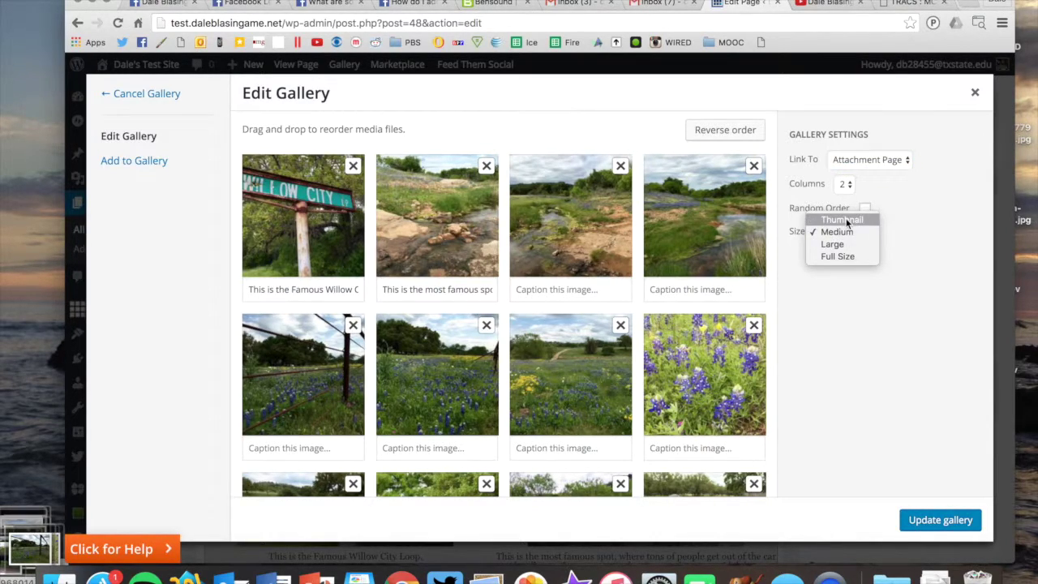
click(847, 221)
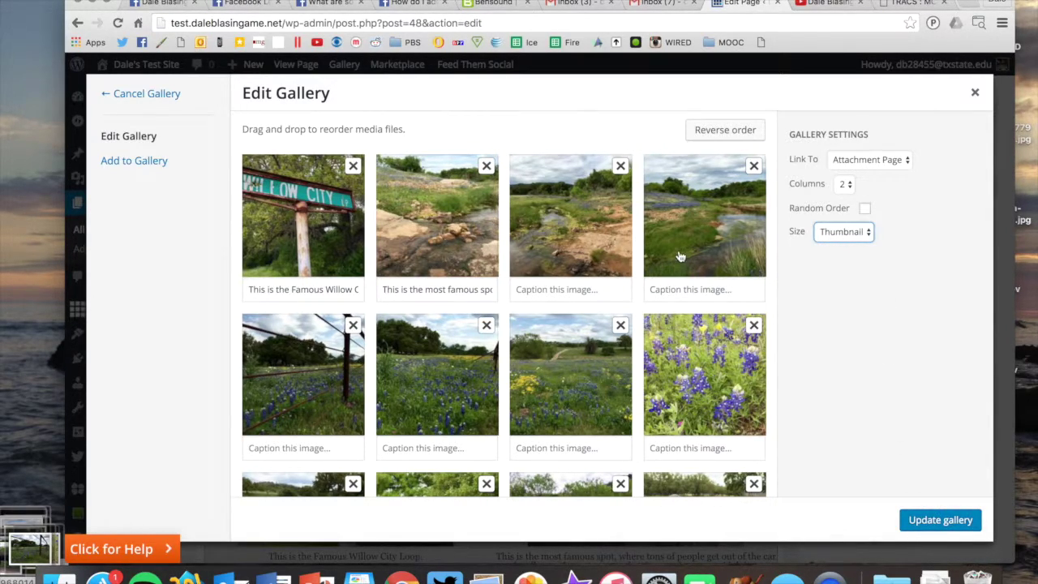
click(847, 185)
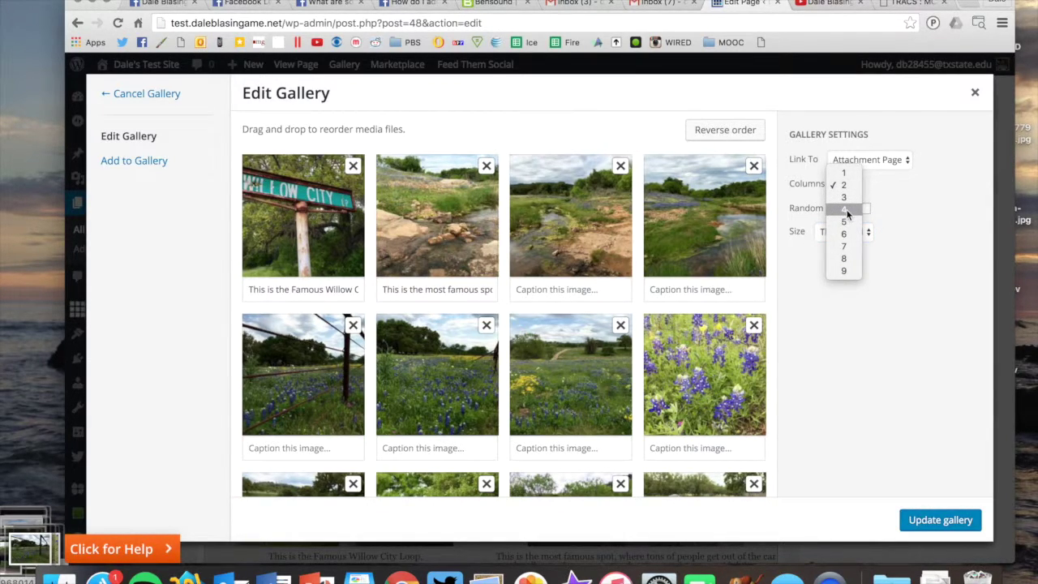
click(845, 210)
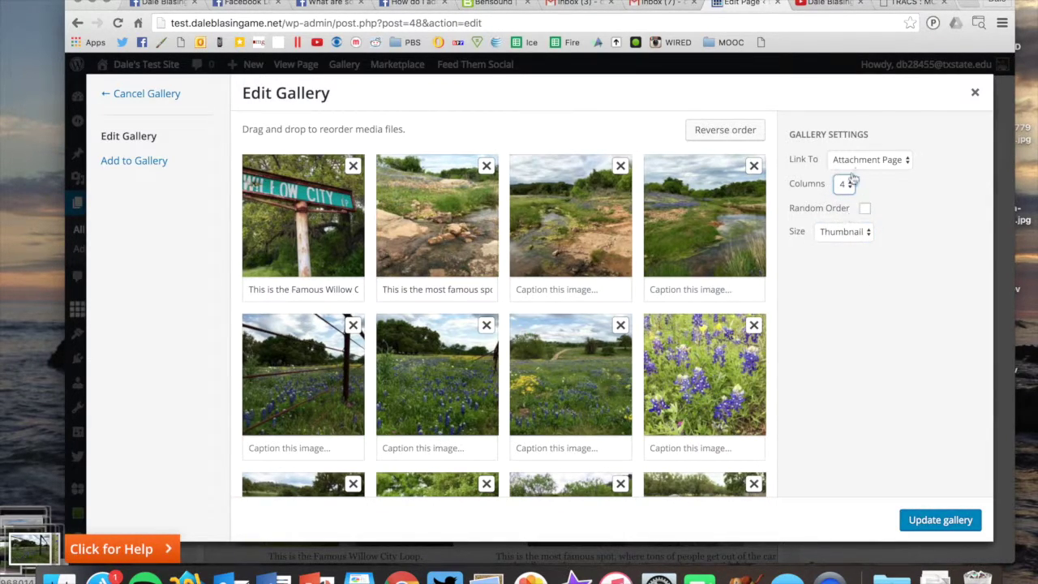
click(931, 519)
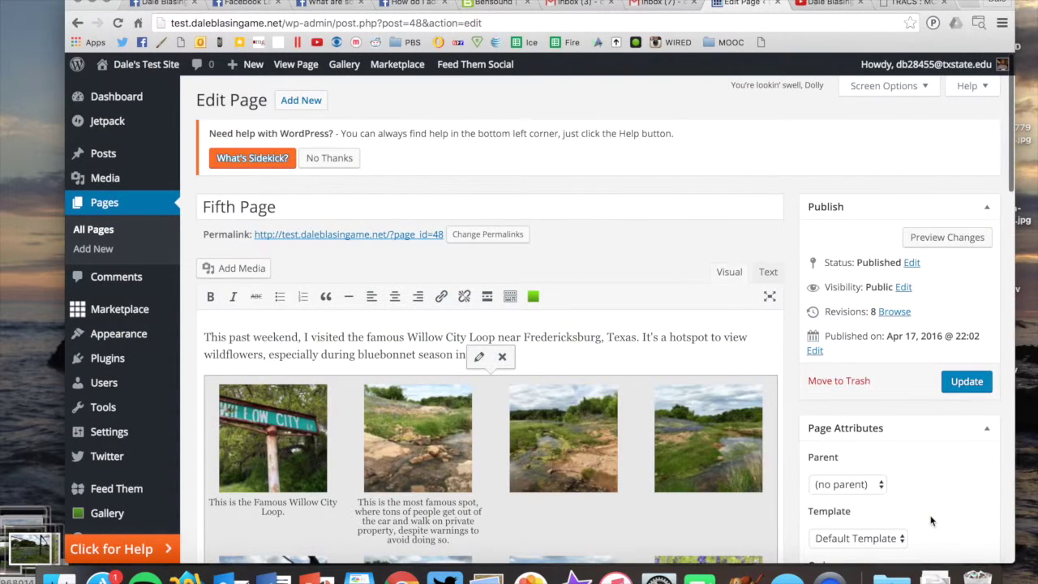
click(963, 382)
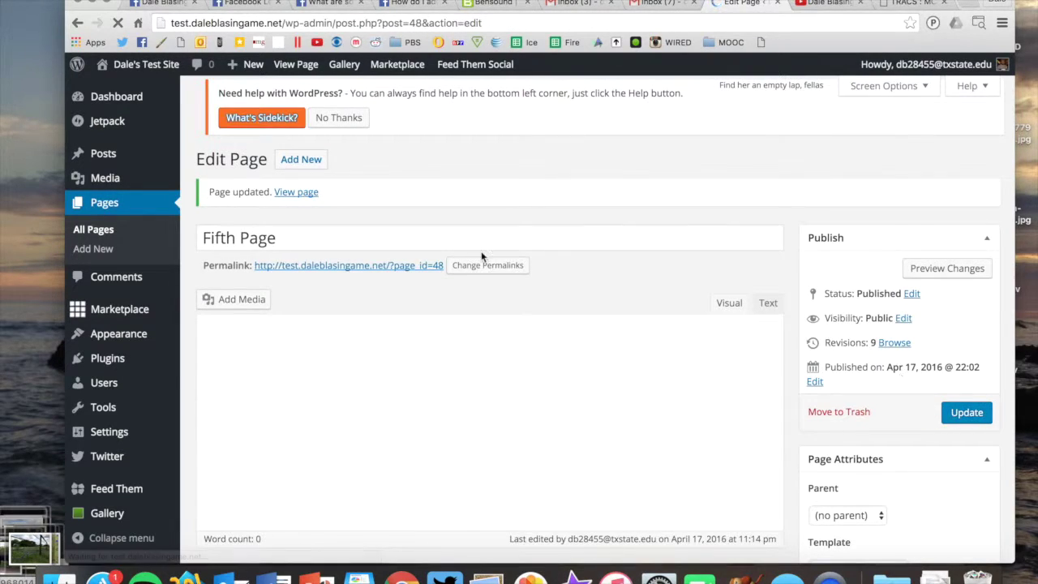
View the updated Fifth Page, check the Willow City sign's attachment page and return to the gallery
click(301, 201)
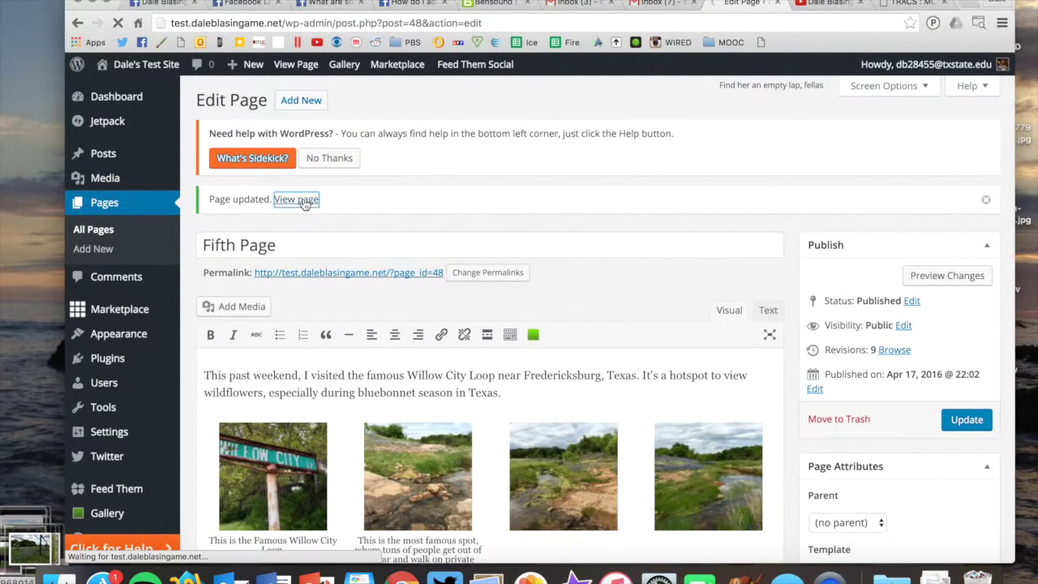
scroll(302, 203, down, 5)
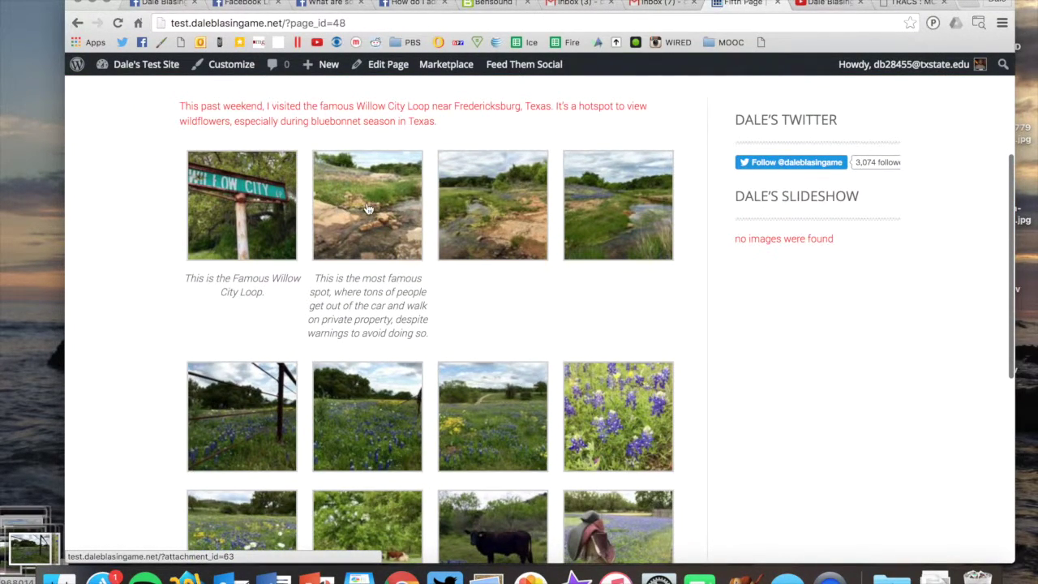
click(263, 218)
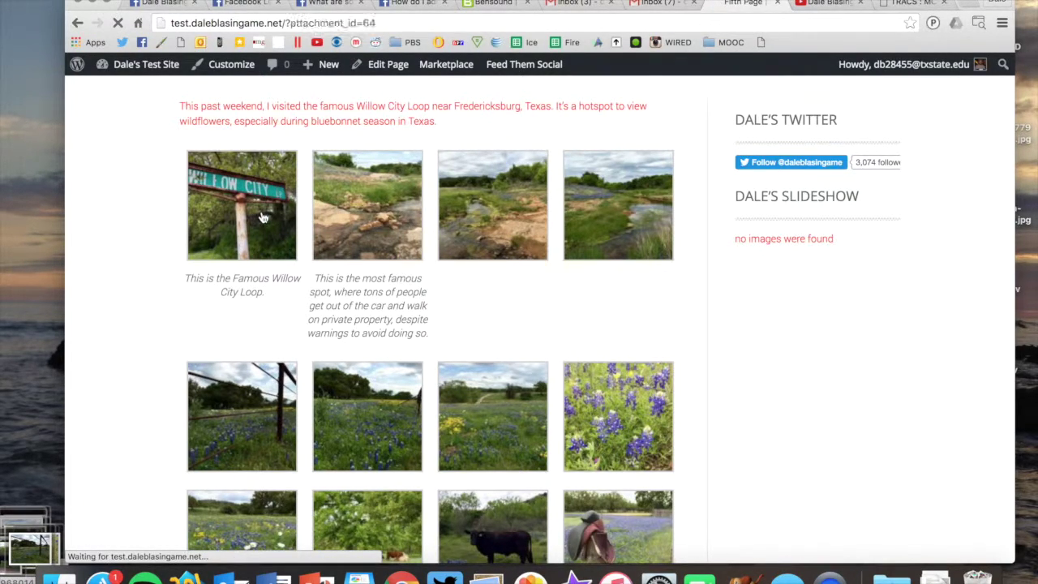
scroll(294, 215, down, 5)
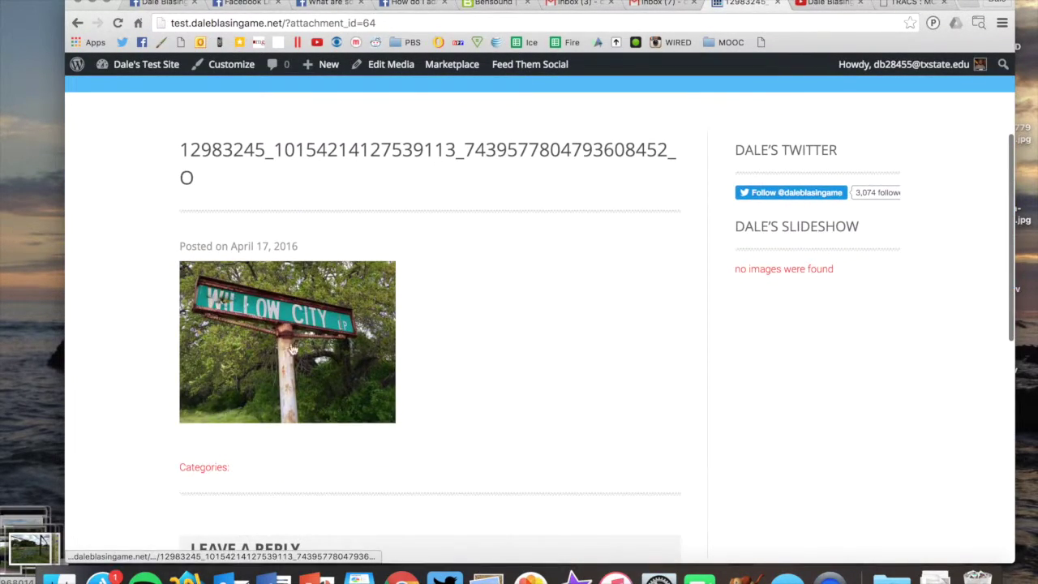
click(78, 24)
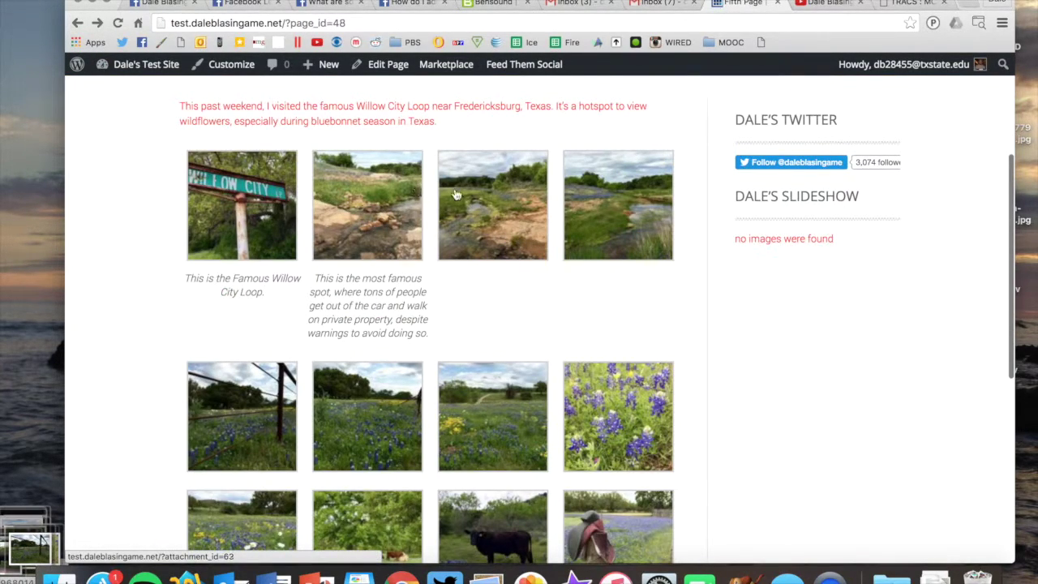